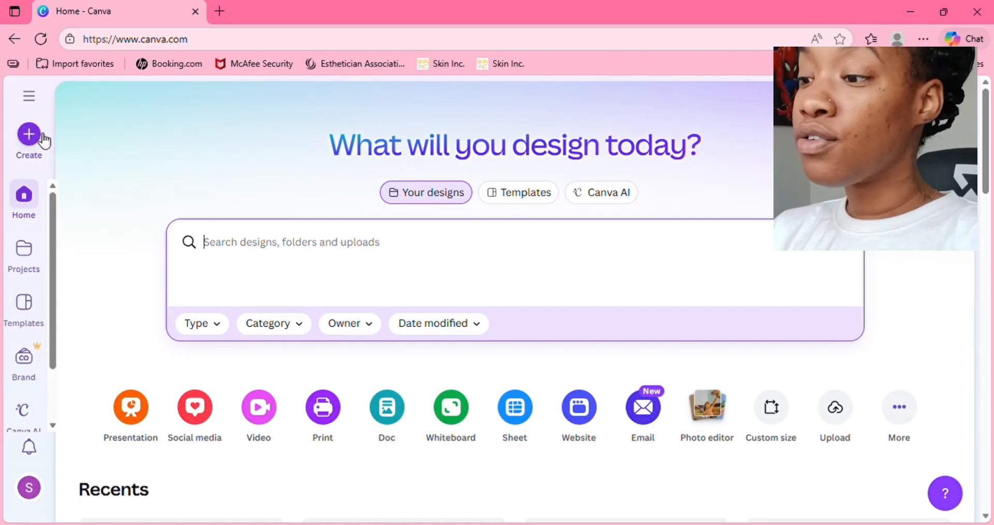
- Create a blank 1080 × 1920 px Phone Wallpaper design and look over the previously uploaded images
{"action": "left_click", "coordinate": [40, 138]}
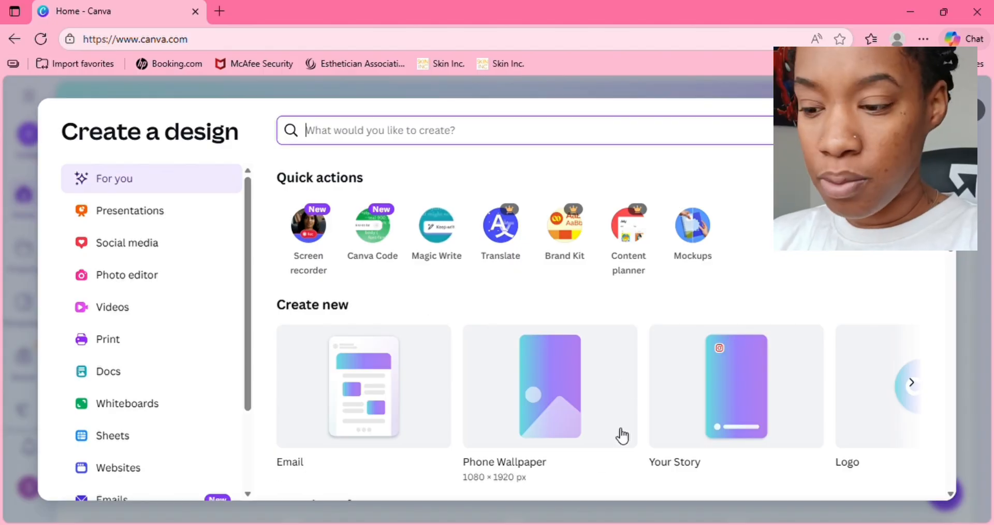
{"action": "left_click", "coordinate": [524, 369]}
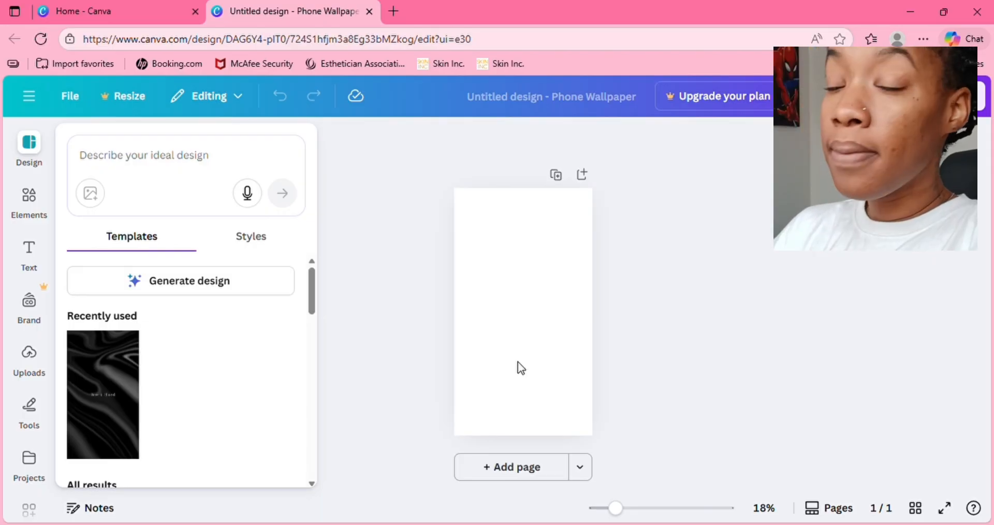
{"action": "left_click", "coordinate": [47, 372]}
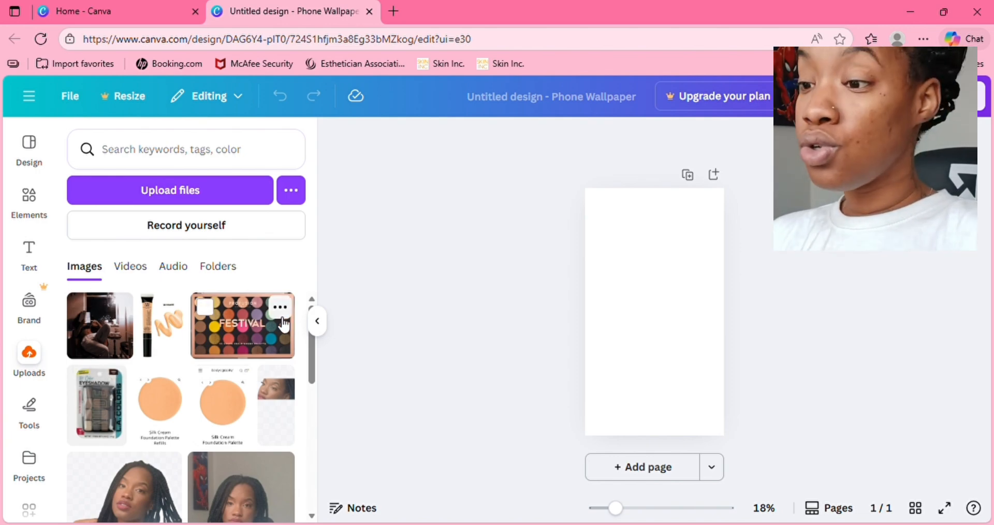
{"action": "left_click", "coordinate": [317, 327]}
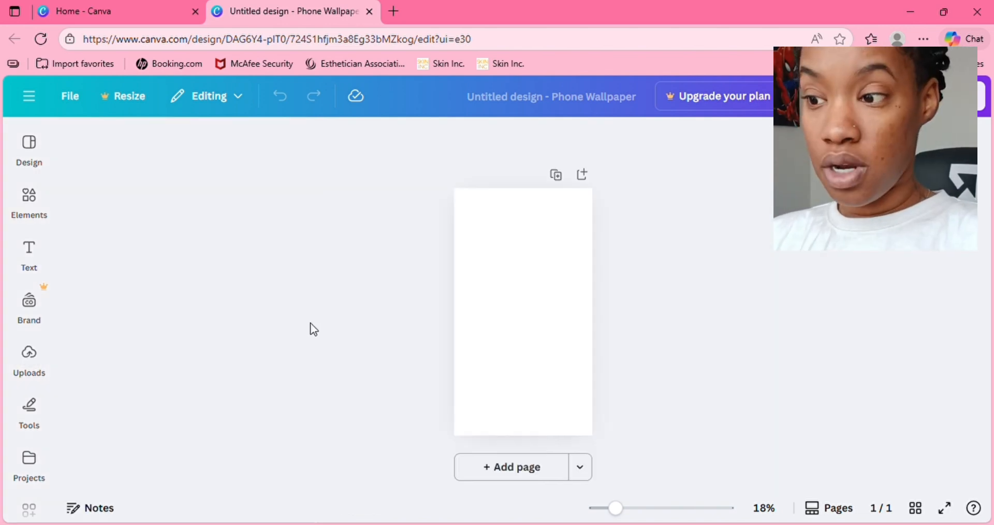
- Open the Pinterest website in a new browser tab
{"action": "left_click", "coordinate": [396, 16]}
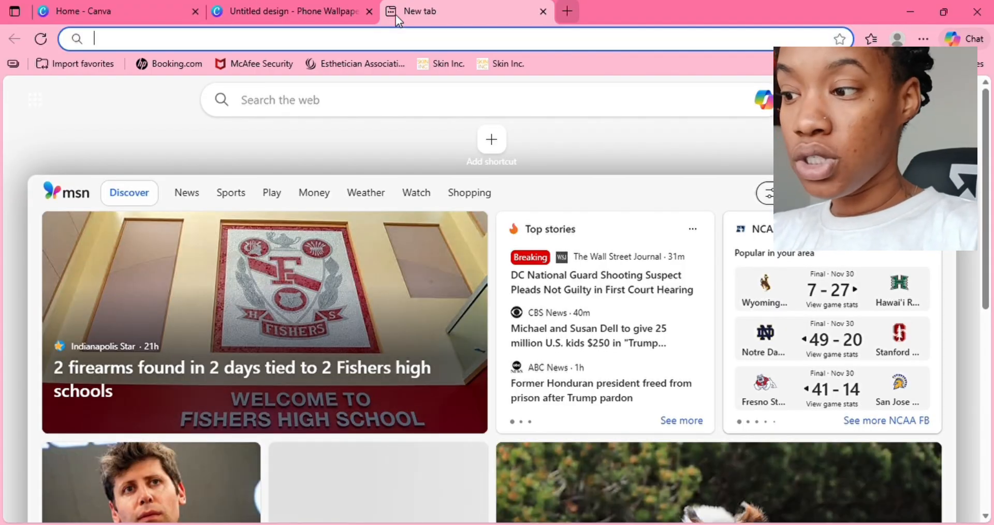
{"action": "type", "text": "pintrest.com"}
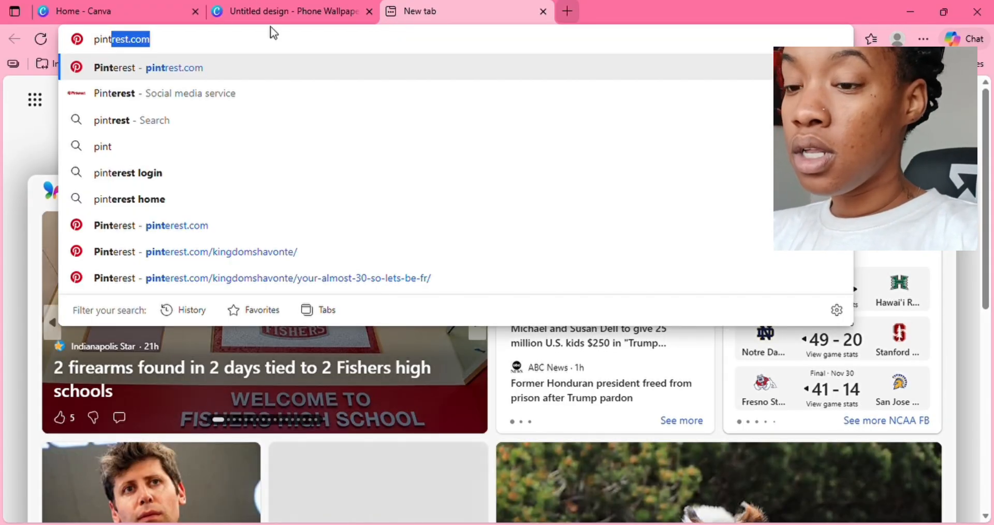
{"action": "left_click", "coordinate": [173, 77]}
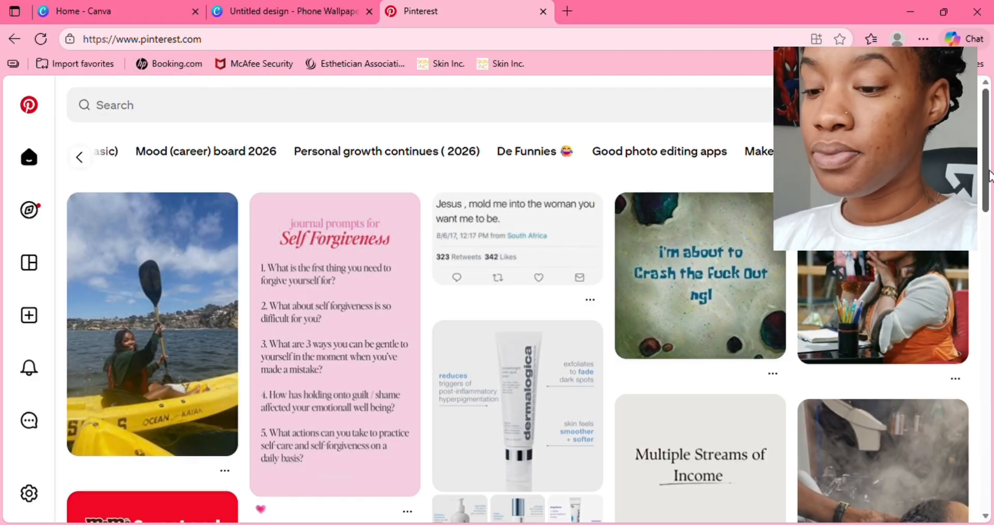
- Browse the Pinterest home feed and open the SZA tweet pin reading "Start doing what u want. Only."
{"action": "left_click_drag", "start_coordinate": [988, 176], "coordinate": [986, 356]}
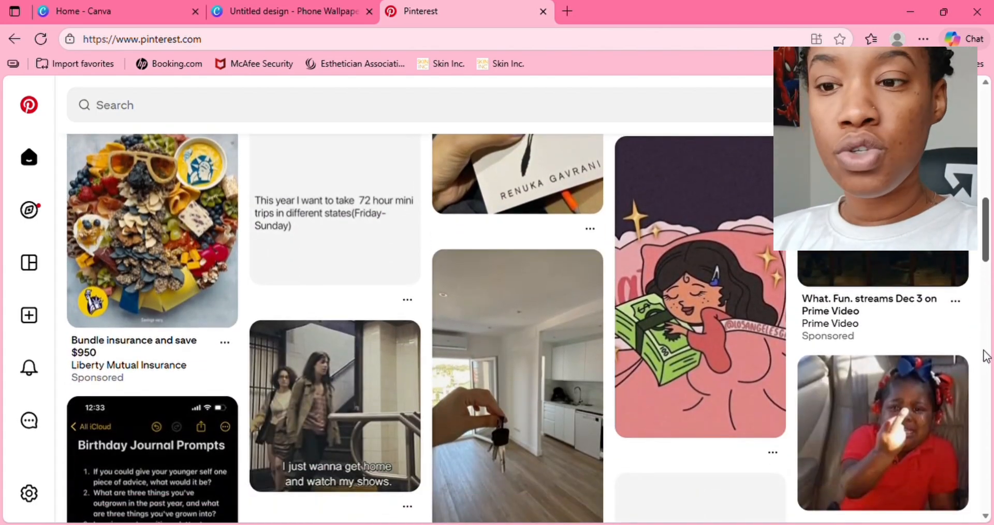
{"action": "left_click_drag", "start_coordinate": [989, 249], "coordinate": [970, 405]}
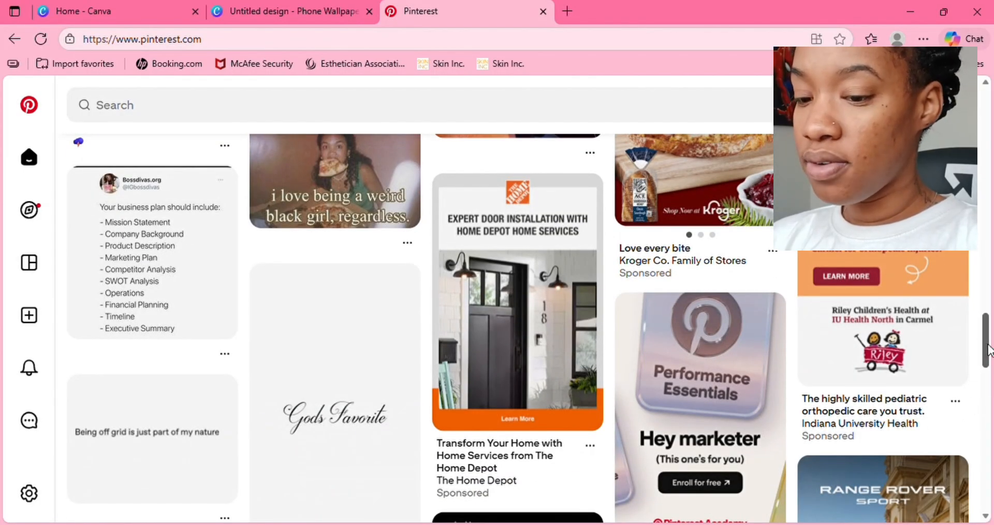
{"action": "scroll", "coordinate": [988, 358], "scroll_direction": "down", "scroll_amount": 5}
{"action": "scroll", "coordinate": [990, 388], "scroll_direction": "down", "scroll_amount": 5}
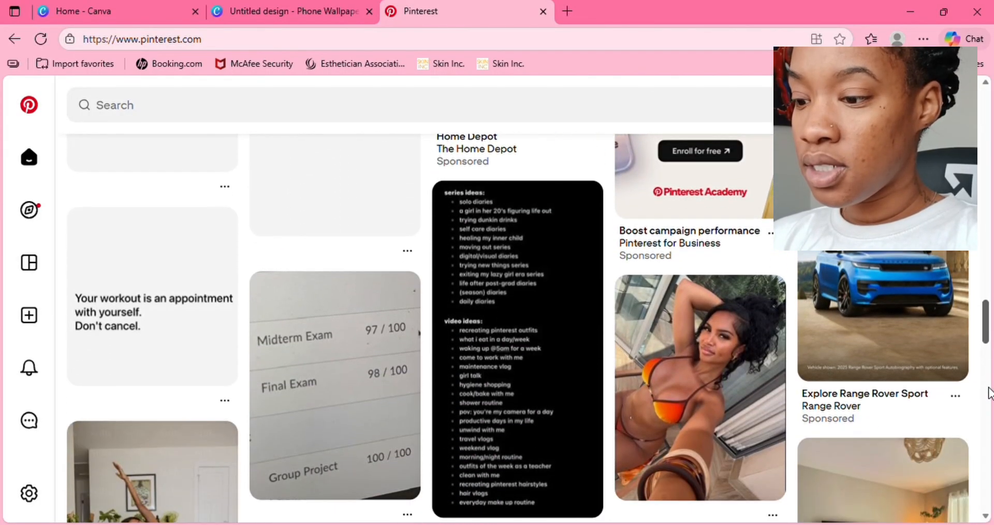
{"action": "scroll", "coordinate": [988, 421], "scroll_direction": "down", "scroll_amount": 5}
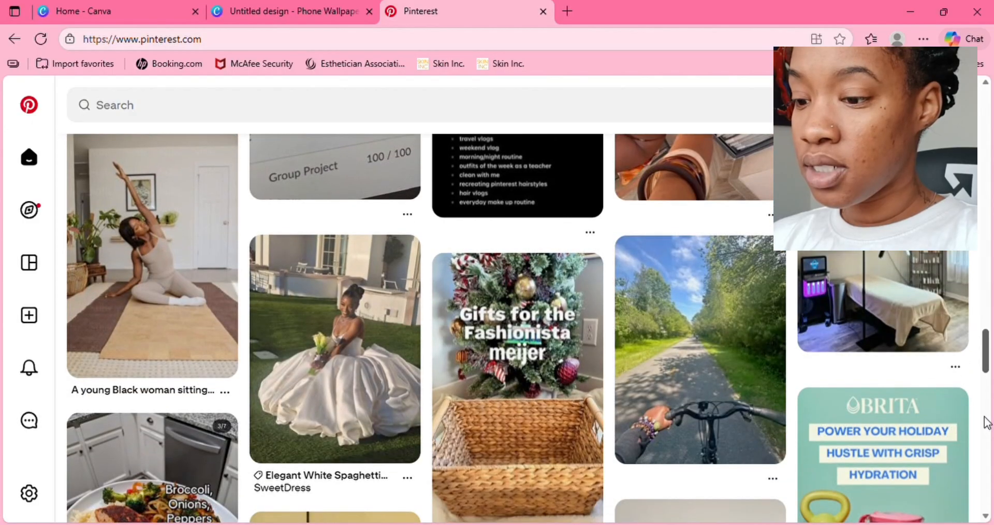
{"action": "scroll", "coordinate": [988, 447], "scroll_direction": "down", "scroll_amount": 10}
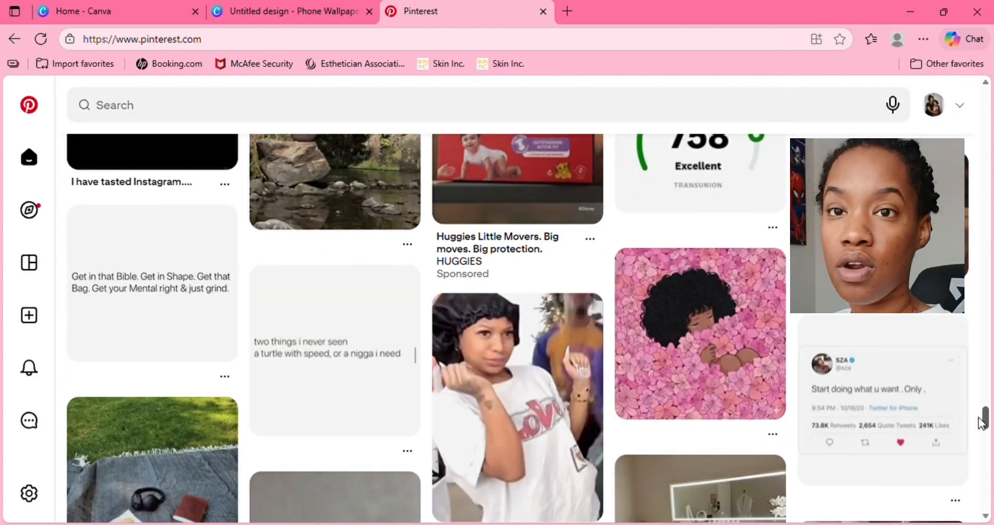
{"action": "left_click", "coordinate": [890, 404]}
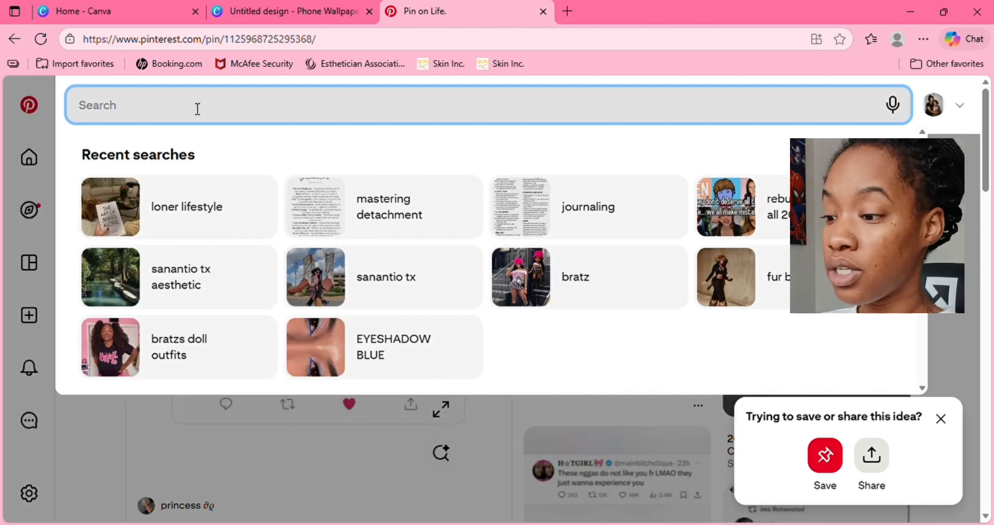
- Search Pinterest for "happy black women" and open the pin of a woman standing at the grocery produce shelves
{"action": "type", "text": "happy "}
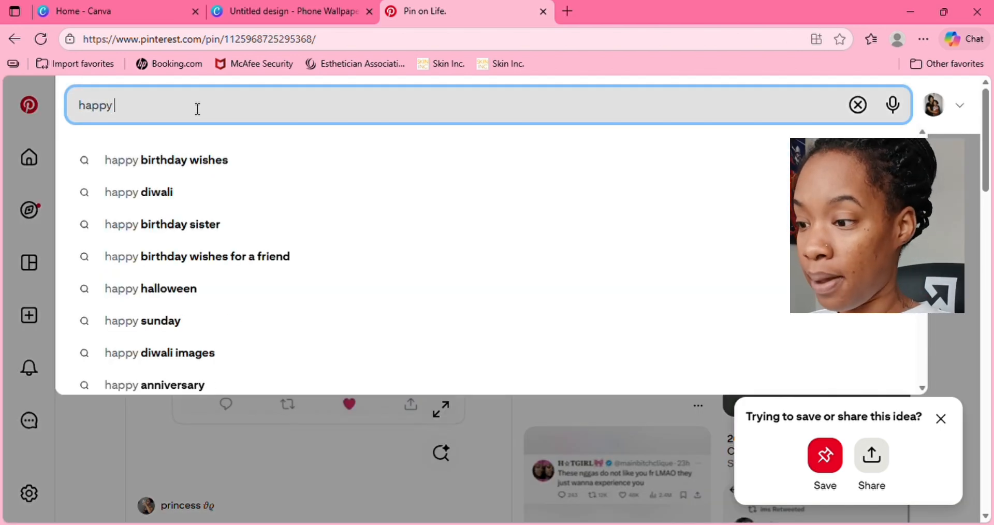
{"action": "type", "text": "black women"}
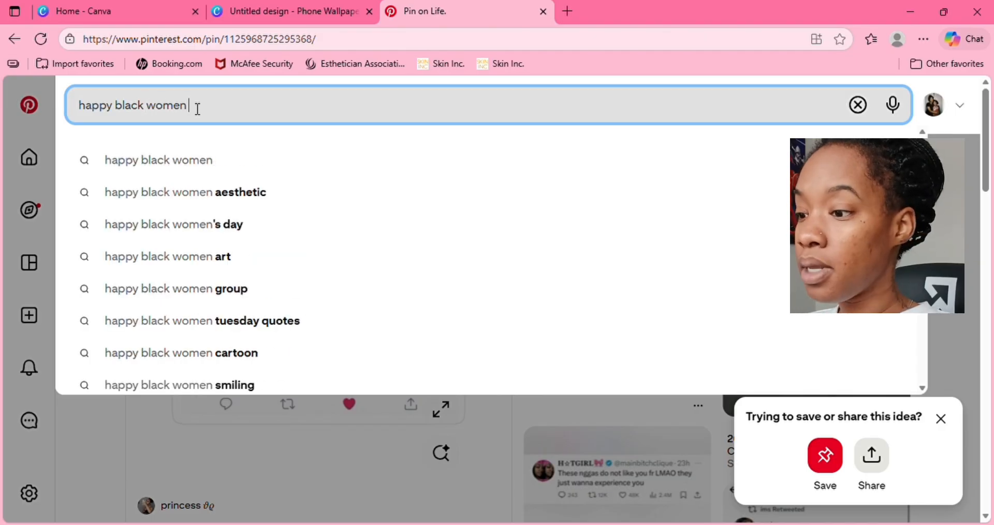
{"action": "key", "text": "Return"}
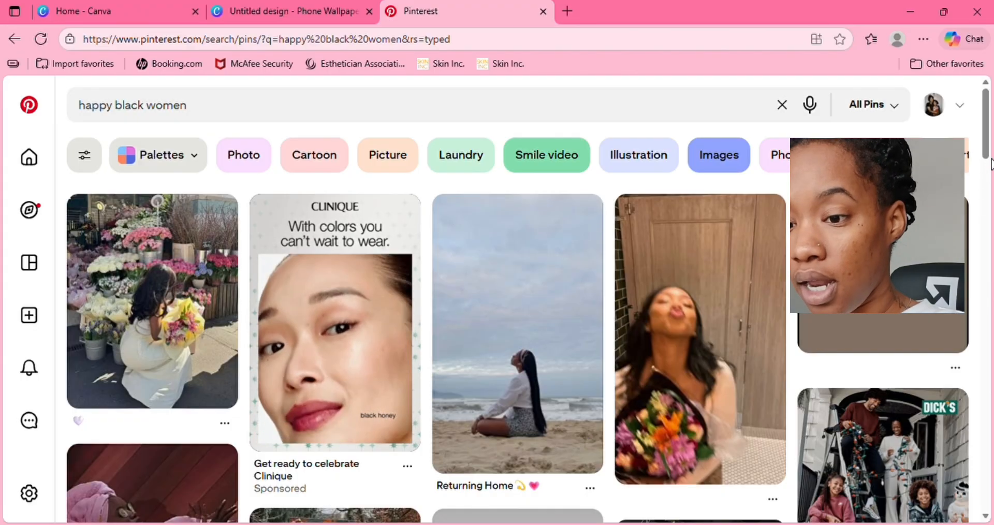
{"action": "left_click_drag", "start_coordinate": [988, 147], "coordinate": [963, 356]}
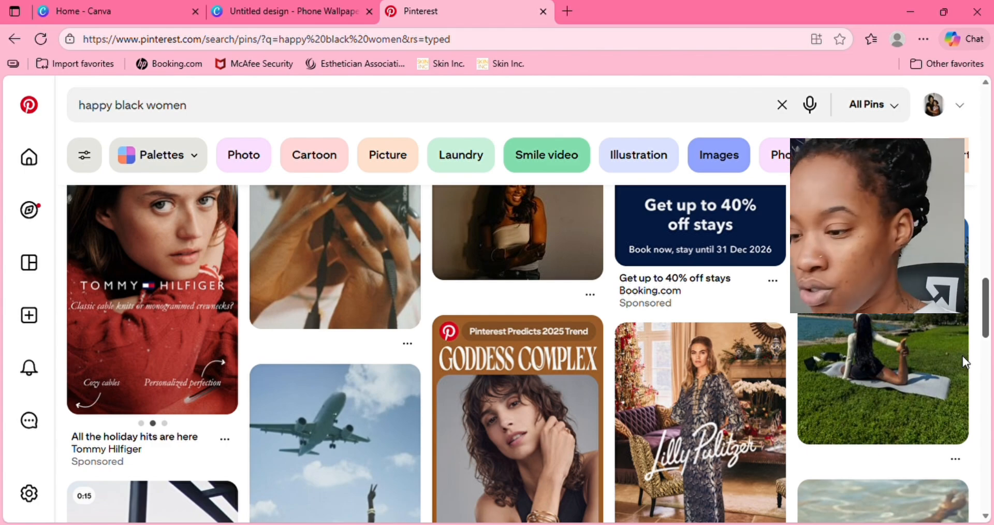
{"action": "scroll", "coordinate": [962, 358], "scroll_direction": "down", "scroll_amount": 7}
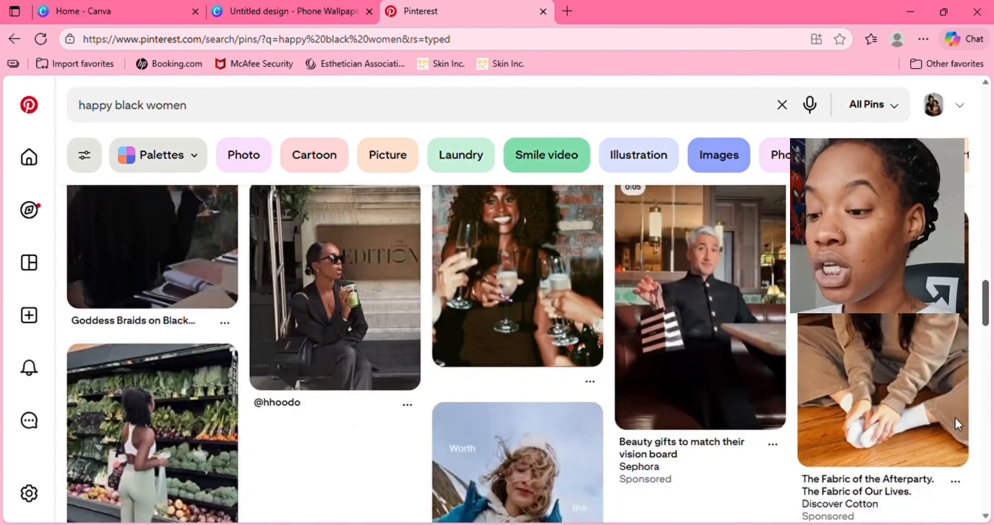
{"action": "scroll", "coordinate": [956, 418], "scroll_direction": "down", "scroll_amount": 5}
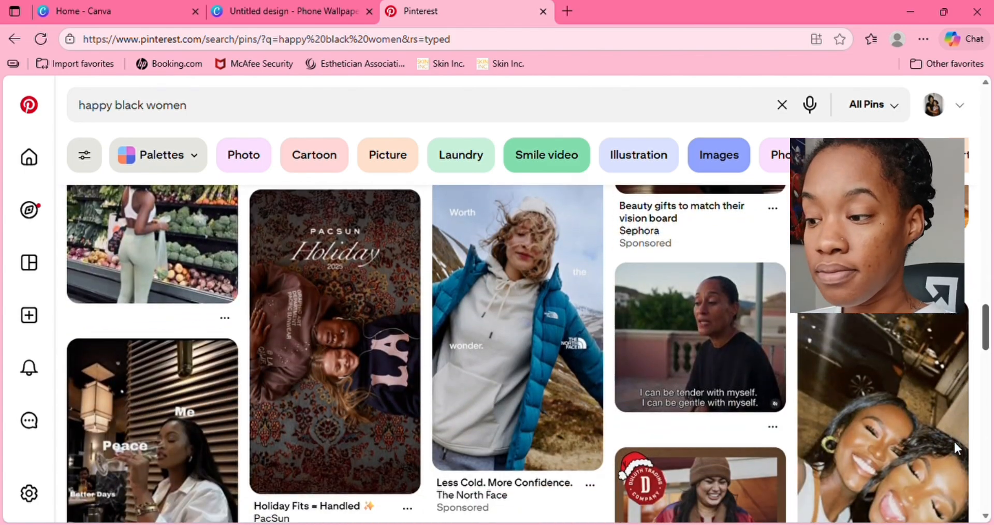
{"action": "scroll", "coordinate": [955, 439], "scroll_direction": "up", "scroll_amount": 3}
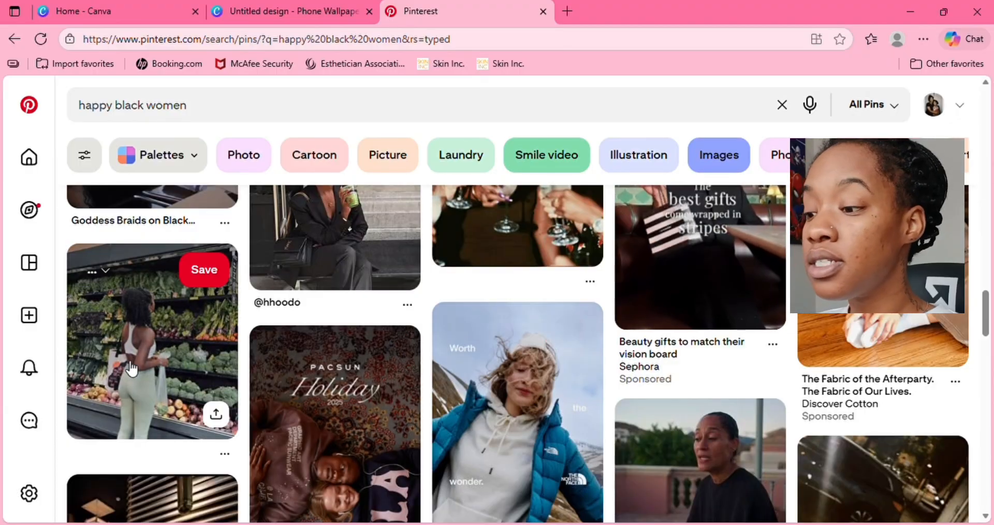
{"action": "left_click", "coordinate": [131, 369]}
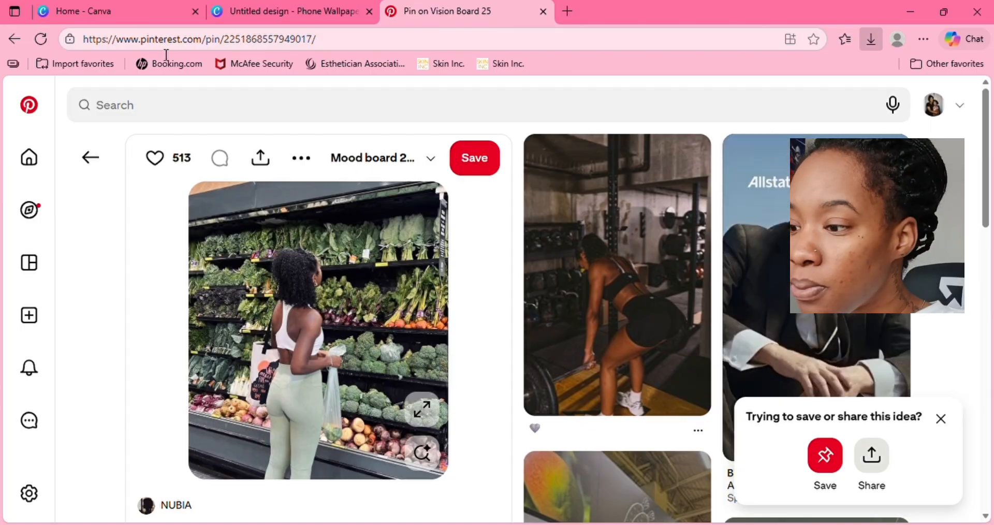
{"action": "left_click", "coordinate": [169, 110]}
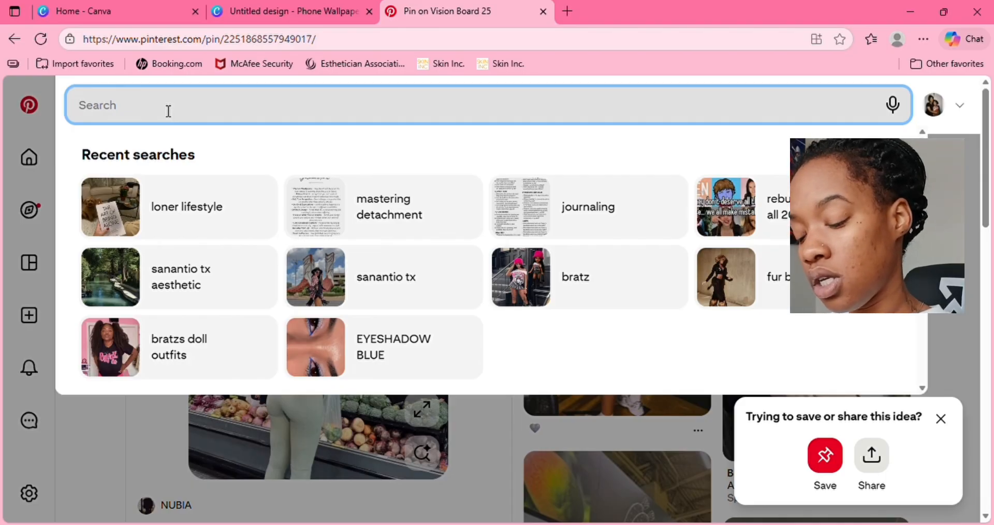
{"action": "type", "text": "me time"}
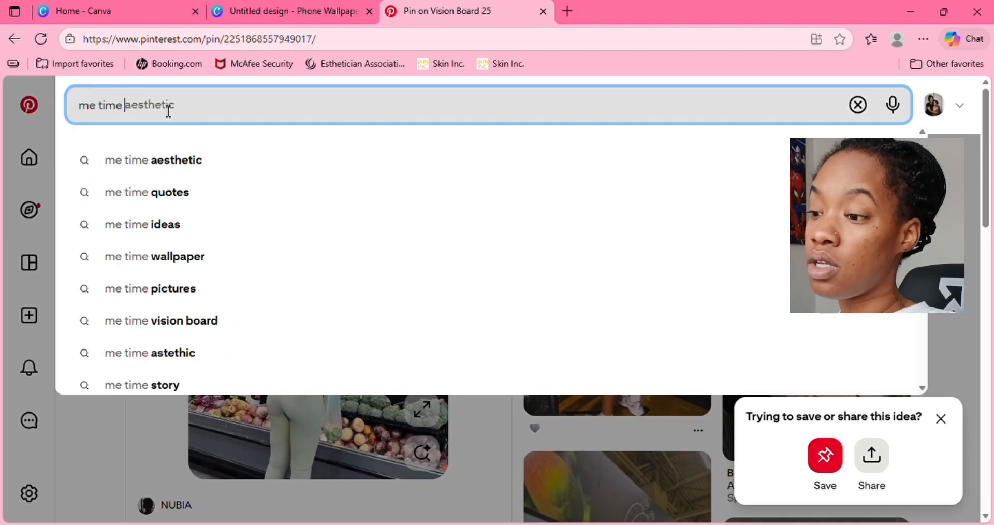
{"action": "left_click", "coordinate": [163, 169]}
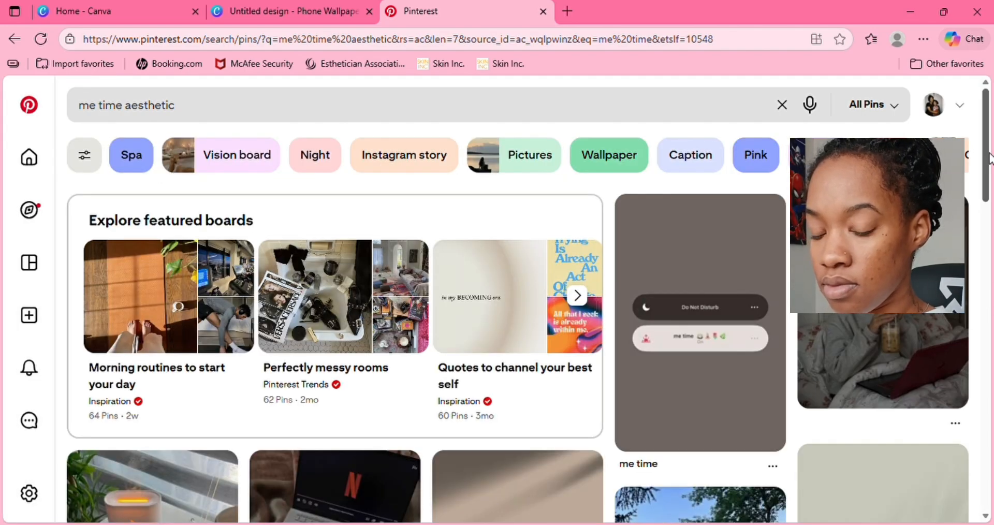
{"action": "left_click_drag", "start_coordinate": [989, 156], "coordinate": [988, 212]}
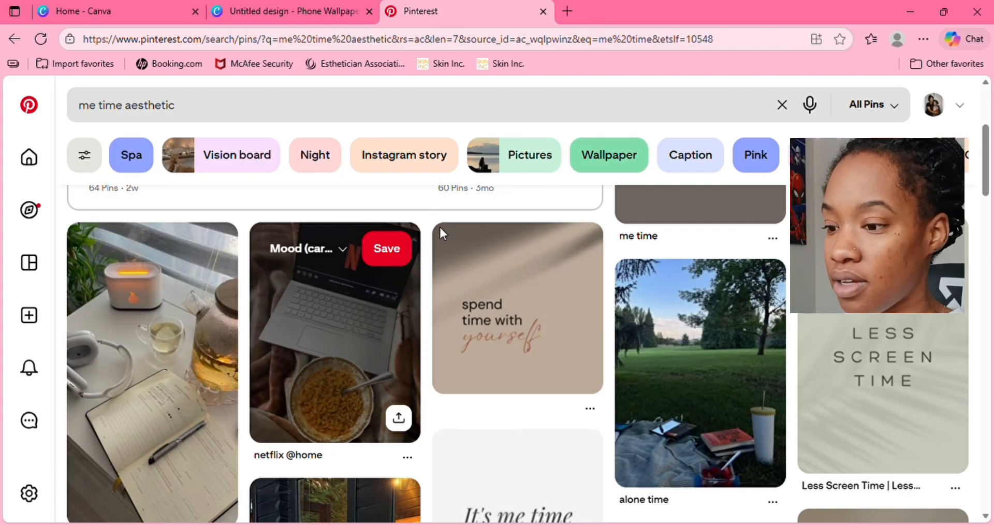
{"action": "left_click", "coordinate": [353, 325]}
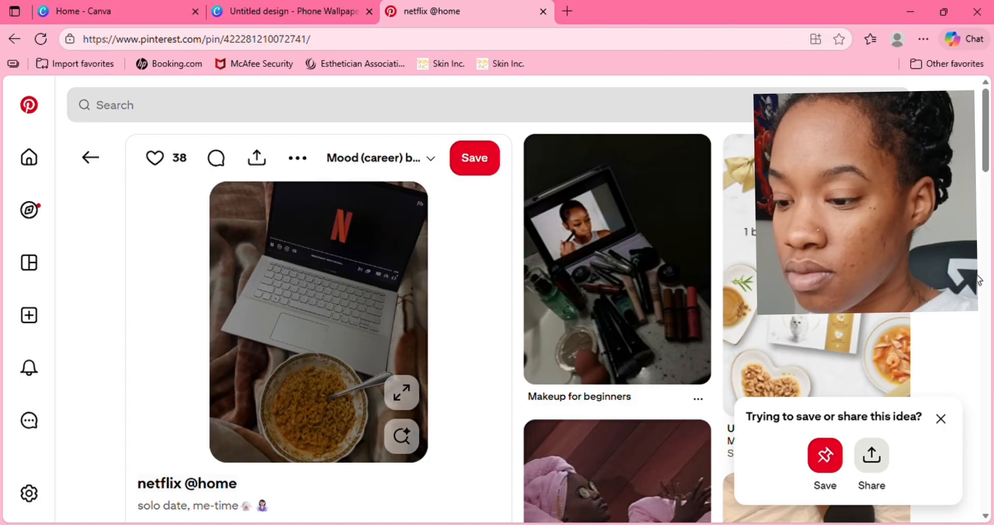
- Open the jigsaw puzzle pin from the related pins, and the pin of a woman eating a sandwich from the "black girl smiling" results
{"action": "left_click", "coordinate": [940, 419]}
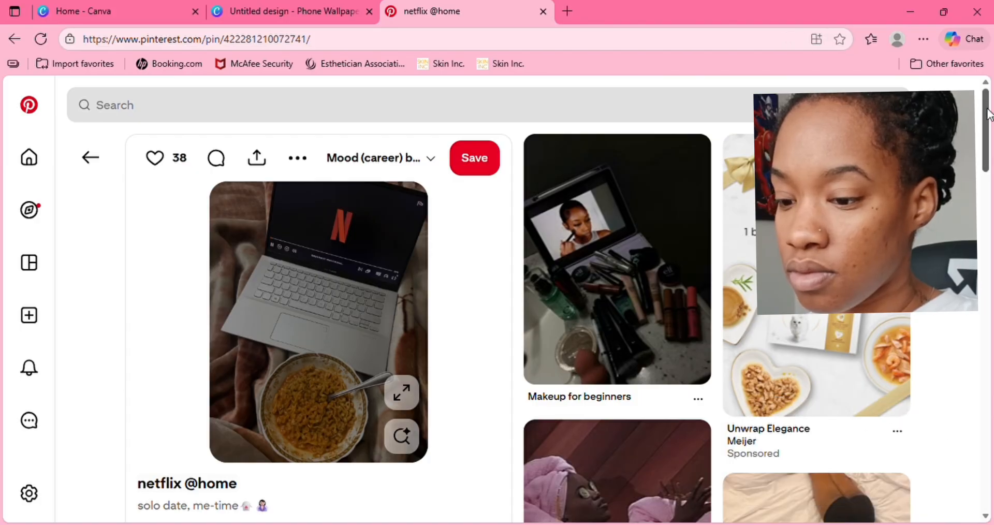
{"action": "left_click_drag", "start_coordinate": [988, 114], "coordinate": [988, 515]}
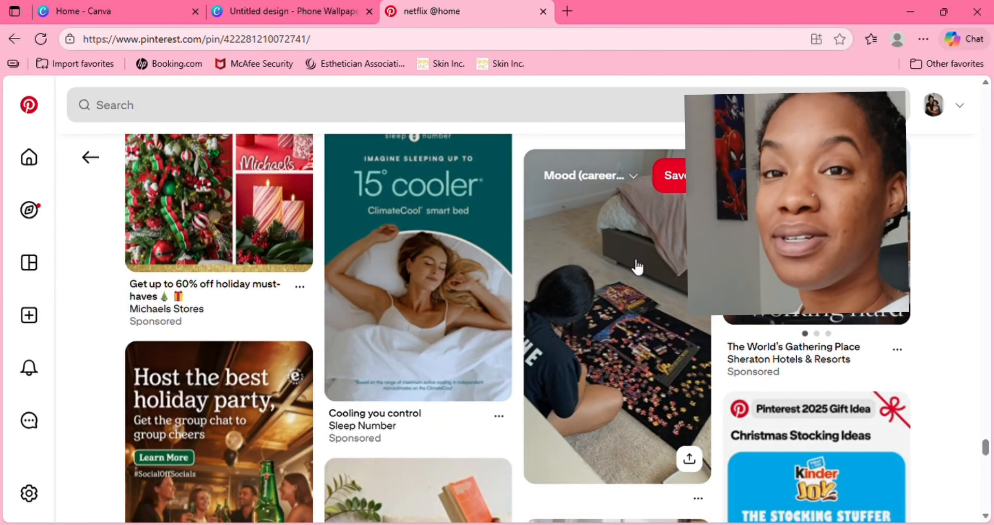
{"action": "left_click", "coordinate": [635, 265]}
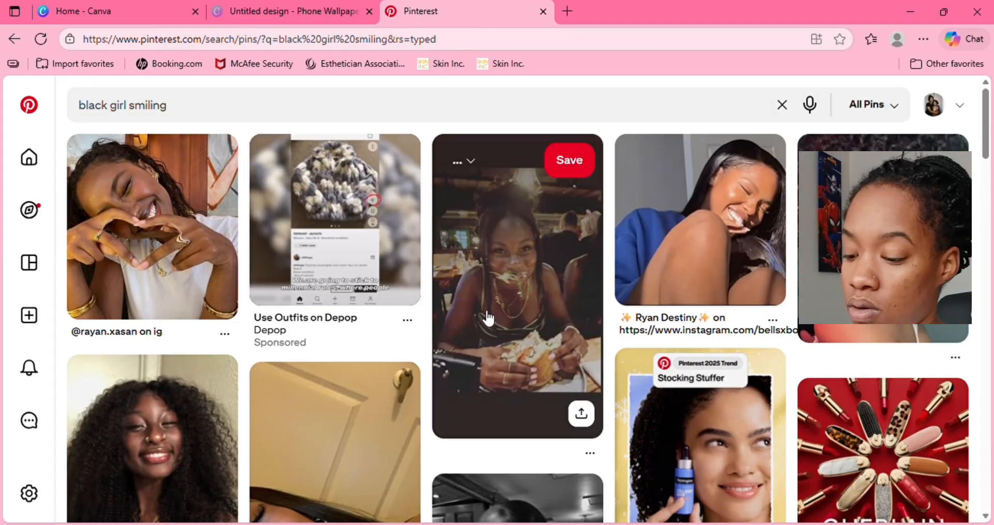
{"action": "left_click", "coordinate": [539, 268]}
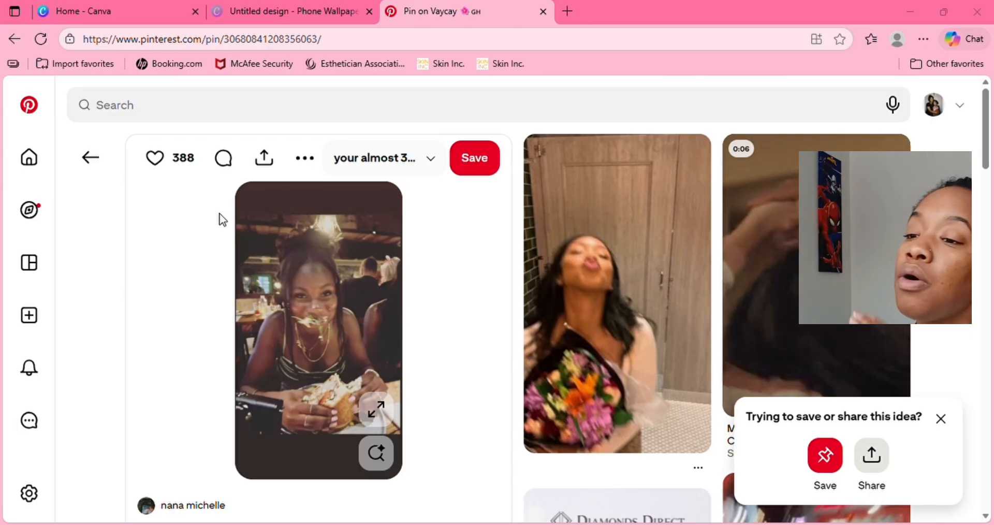
- Return to the Canva phone wallpaper design and upload the images collected from Pinterest
{"action": "left_click", "coordinate": [304, 7]}
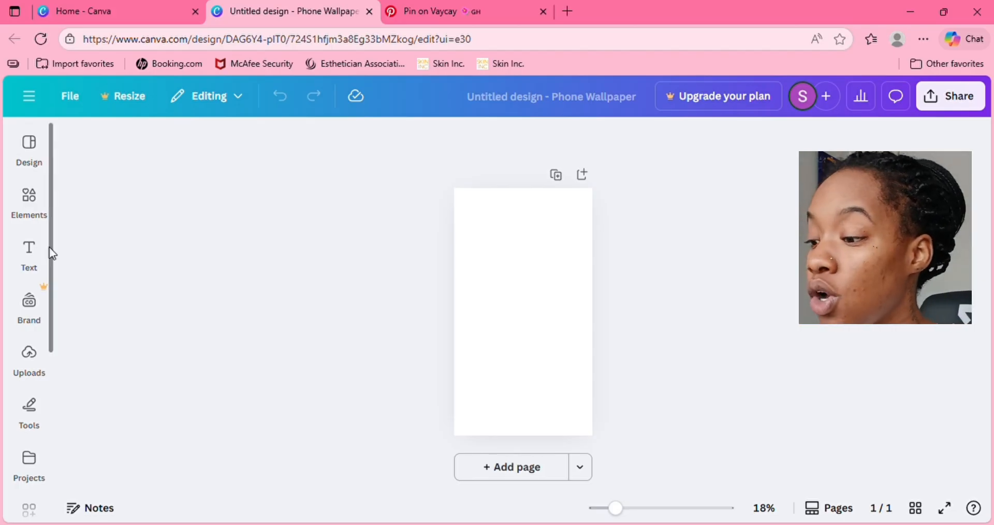
{"action": "left_click", "coordinate": [29, 358]}
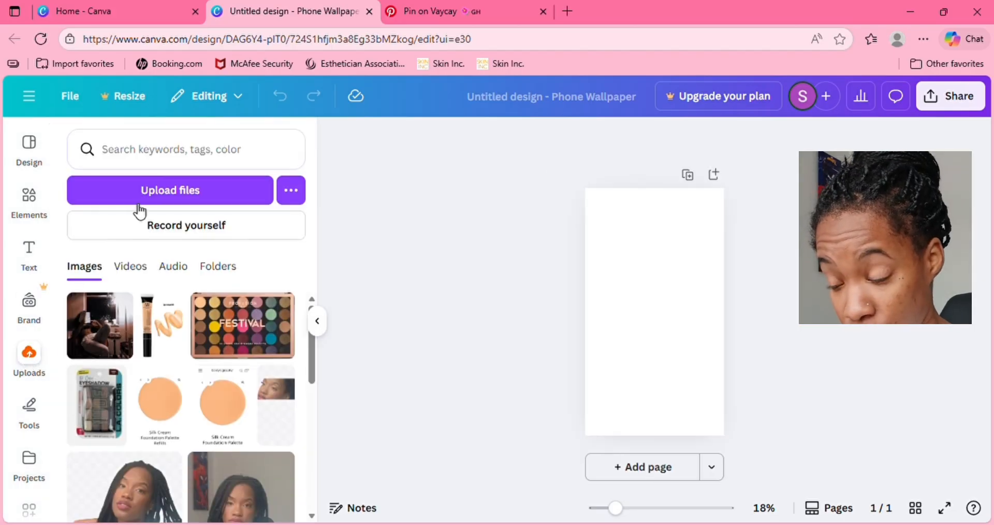
{"action": "left_click", "coordinate": [164, 194]}
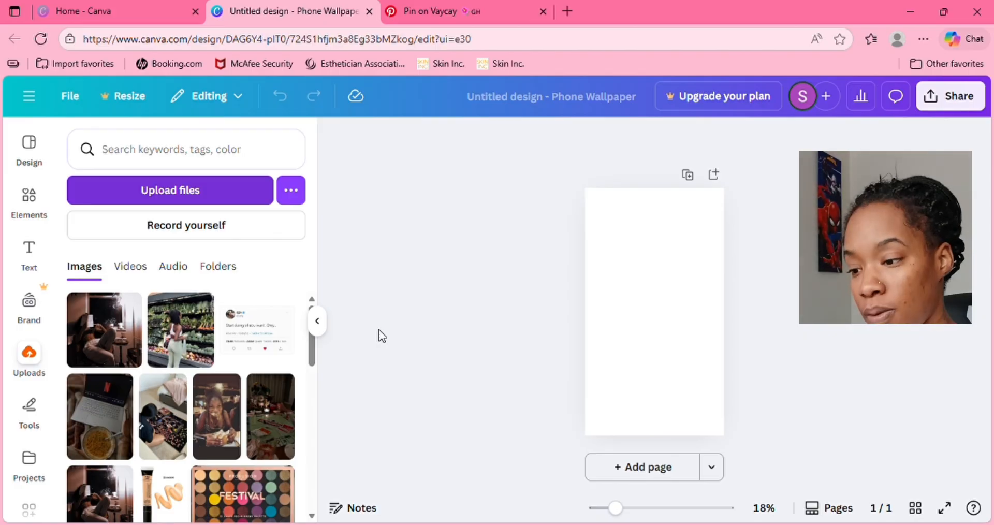
- Add the uploaded tweet quote image to the page, shrink it and place it in the page's upper-left area
{"action": "mouse_move", "coordinate": [238, 350]}
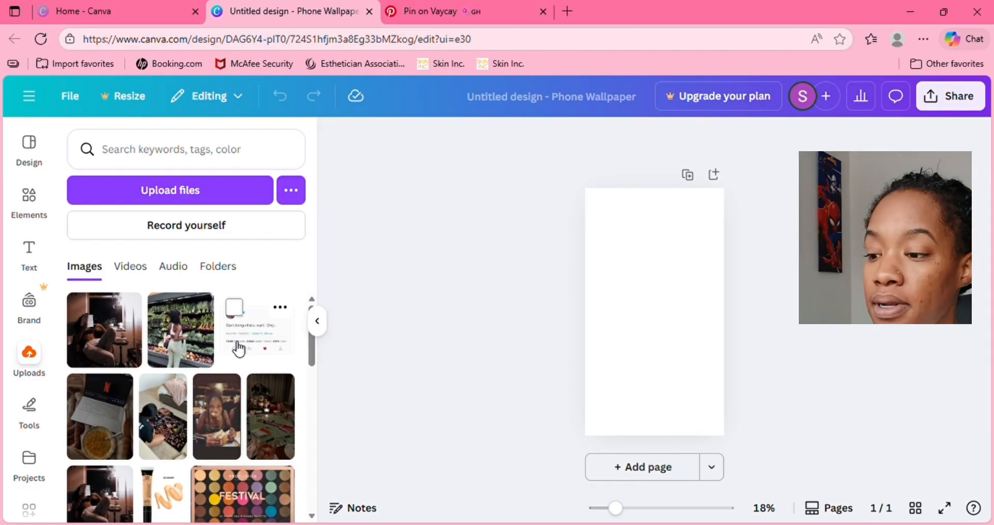
{"action": "left_click", "coordinate": [247, 331]}
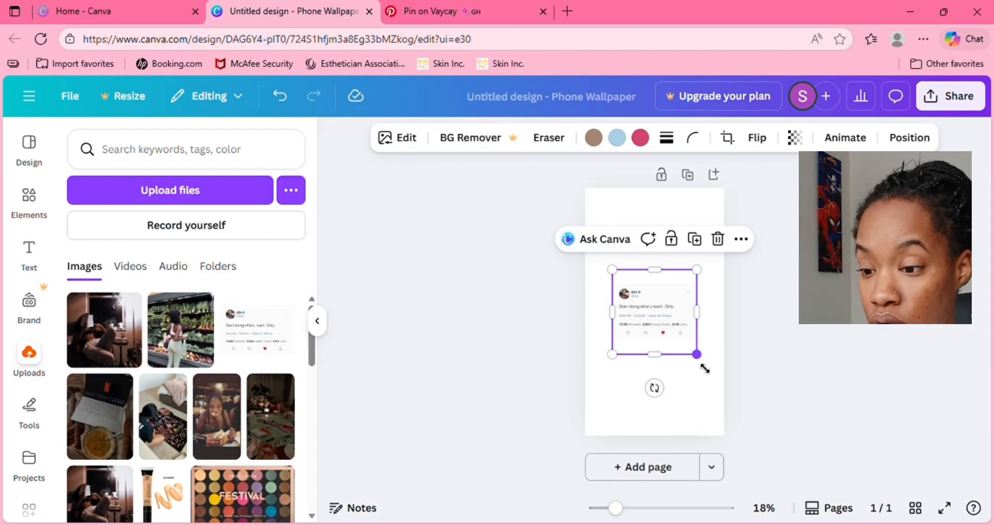
{"action": "left_click_drag", "start_coordinate": [699, 357], "coordinate": [633, 244]}
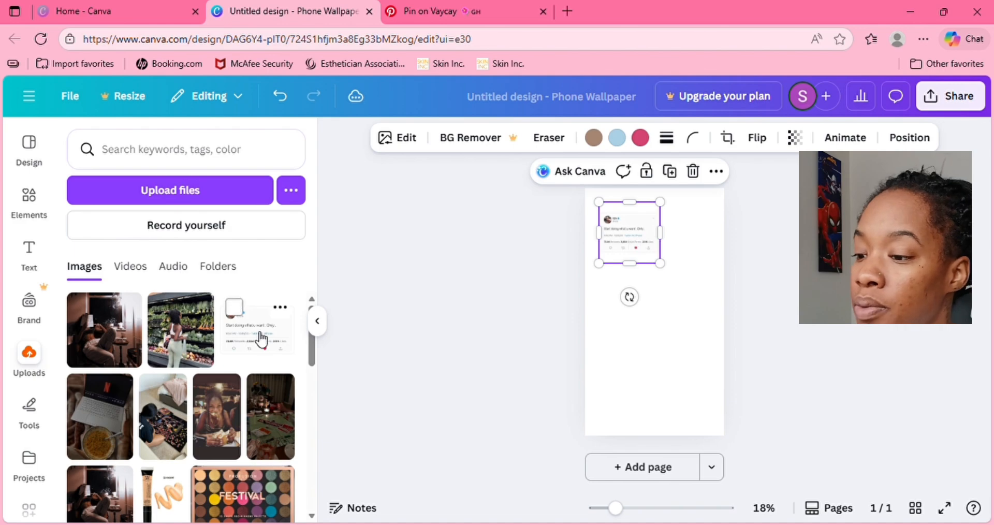
- Add the photo of the woman at the grocery produce shelves and shrink it to roughly a third of the page width
{"action": "left_click", "coordinate": [171, 337]}
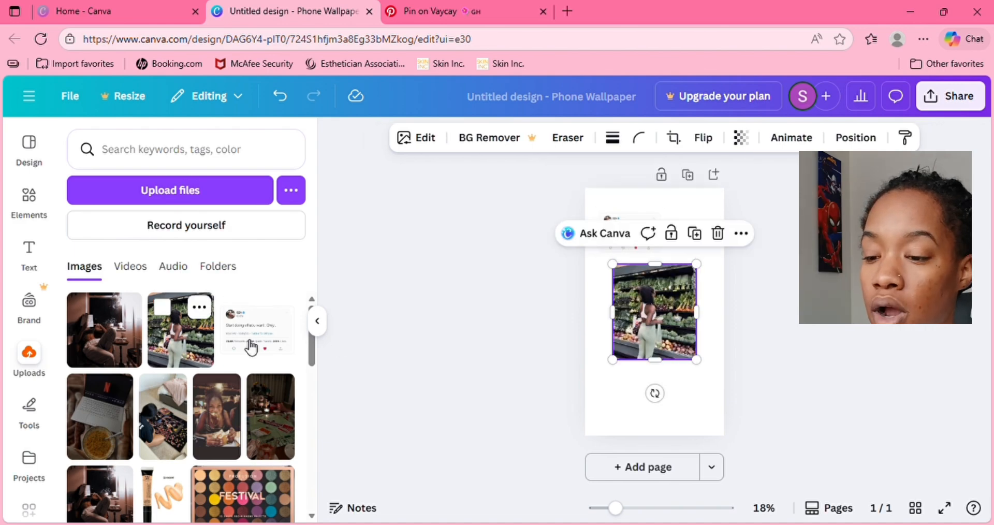
{"action": "right_click", "coordinate": [706, 369]}
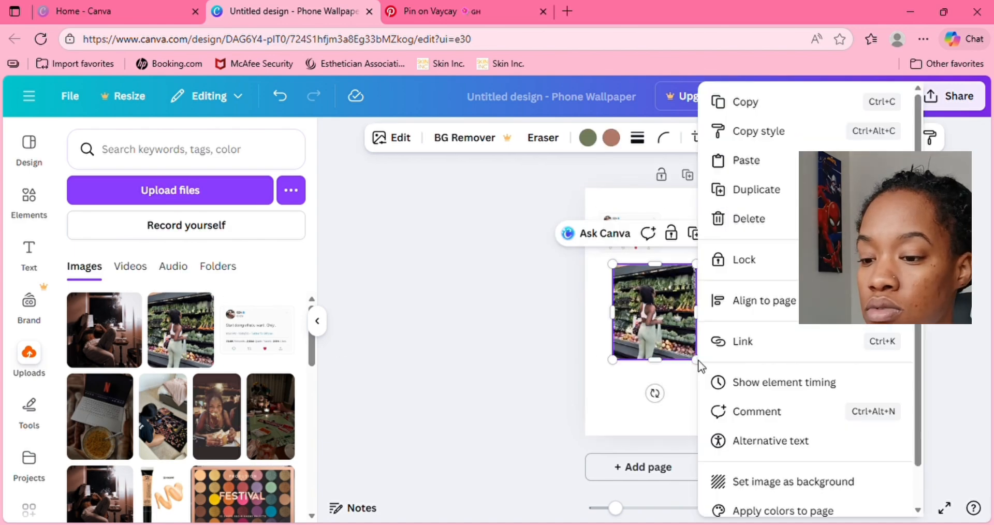
{"action": "left_click", "coordinate": [682, 371]}
{"action": "left_click_drag", "start_coordinate": [705, 370], "coordinate": [661, 319]}
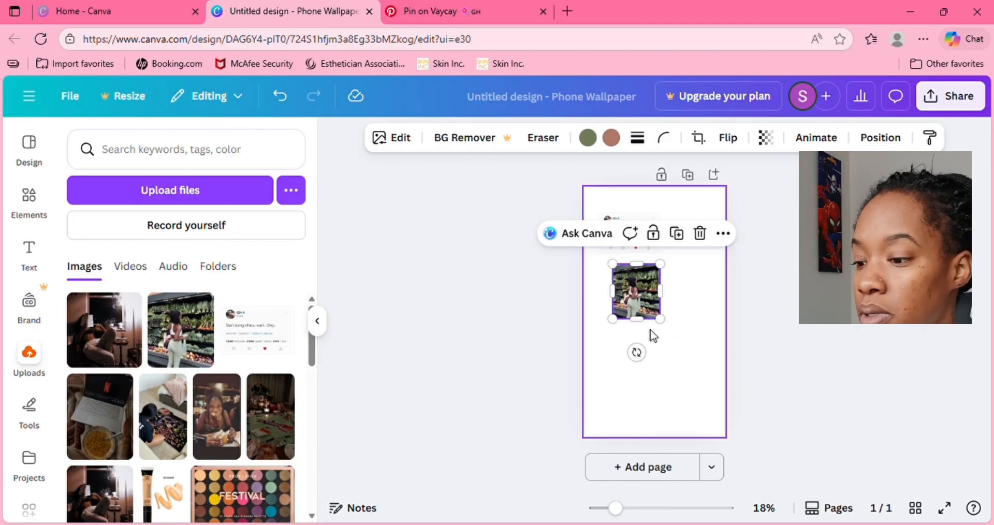
- Add the dimly lit table, sandwich-eating woman, jigsaw puzzle, Netflix laptop and reading woman photos to the page
{"action": "left_click", "coordinate": [262, 429]}
{"action": "left_click", "coordinate": [228, 434]}
{"action": "left_click", "coordinate": [175, 430]}
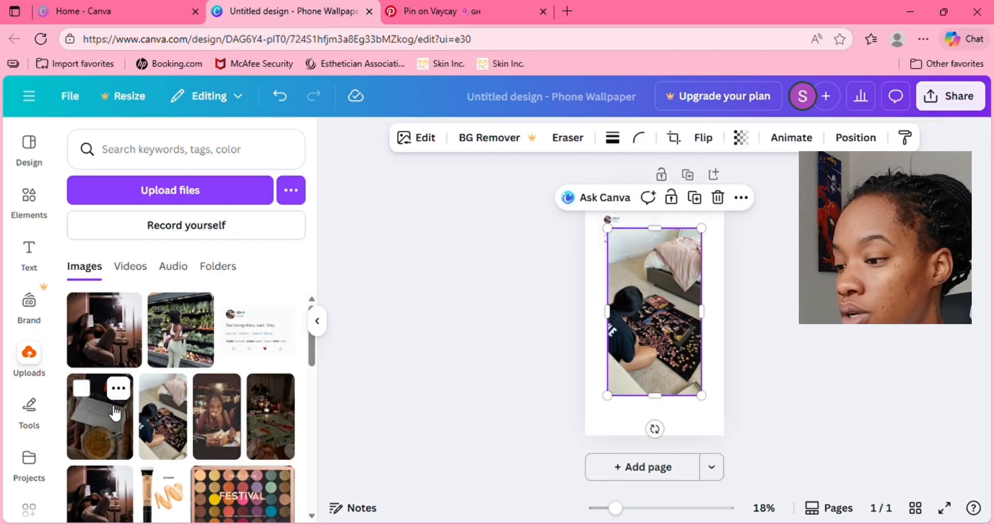
{"action": "left_click", "coordinate": [115, 414]}
{"action": "left_click", "coordinate": [106, 332]}
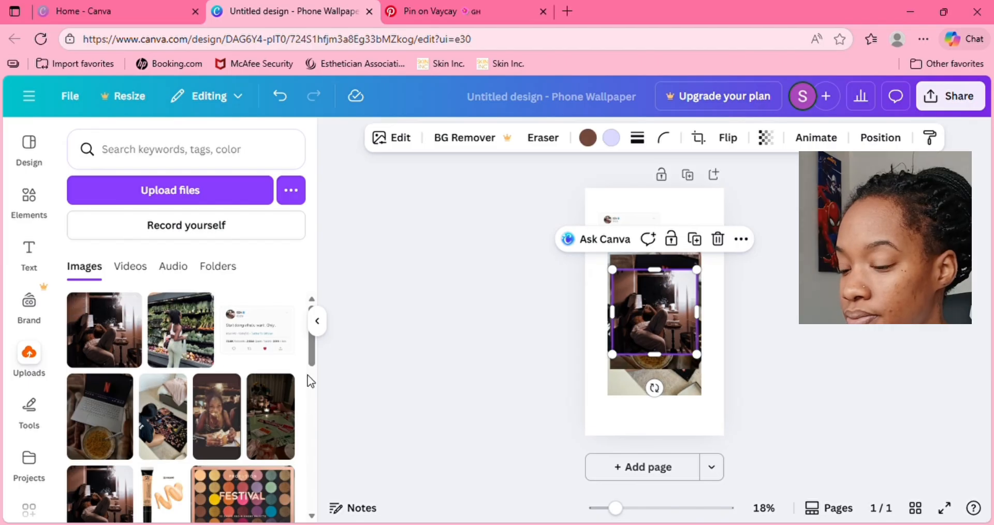
- Look through the older uploaded images for more pictures suited to the vision board
{"action": "left_click_drag", "start_coordinate": [312, 345], "coordinate": [298, 515]}
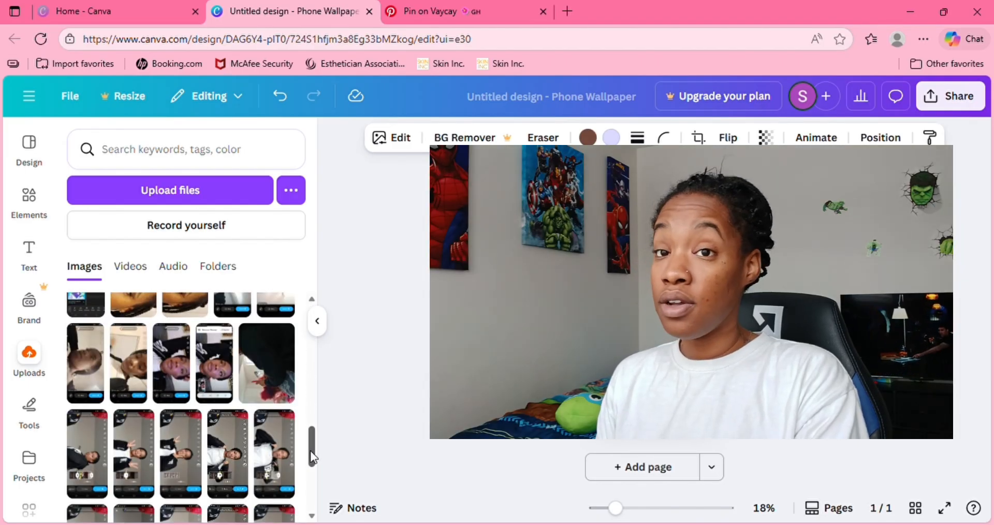
{"action": "left_click_drag", "start_coordinate": [313, 446], "coordinate": [311, 498]}
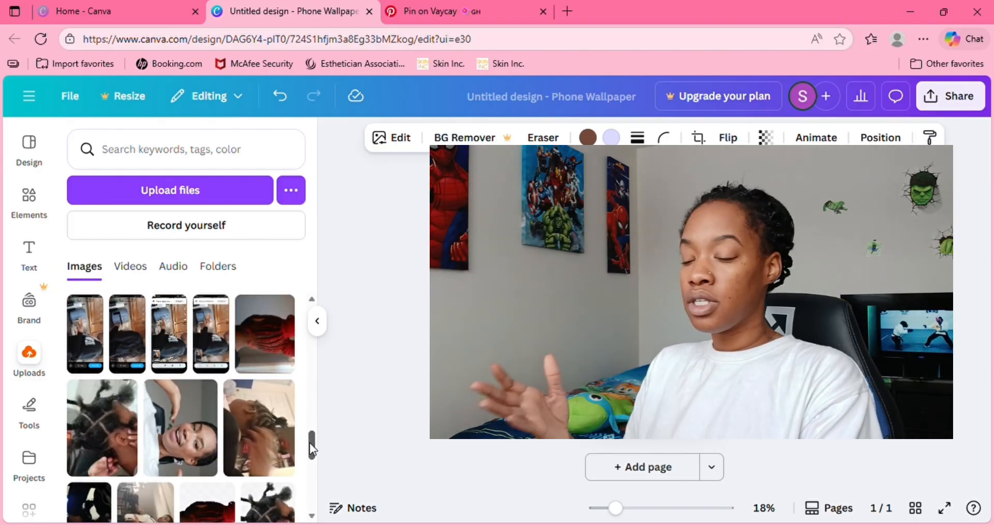
{"action": "left_click_drag", "start_coordinate": [310, 443], "coordinate": [310, 487]}
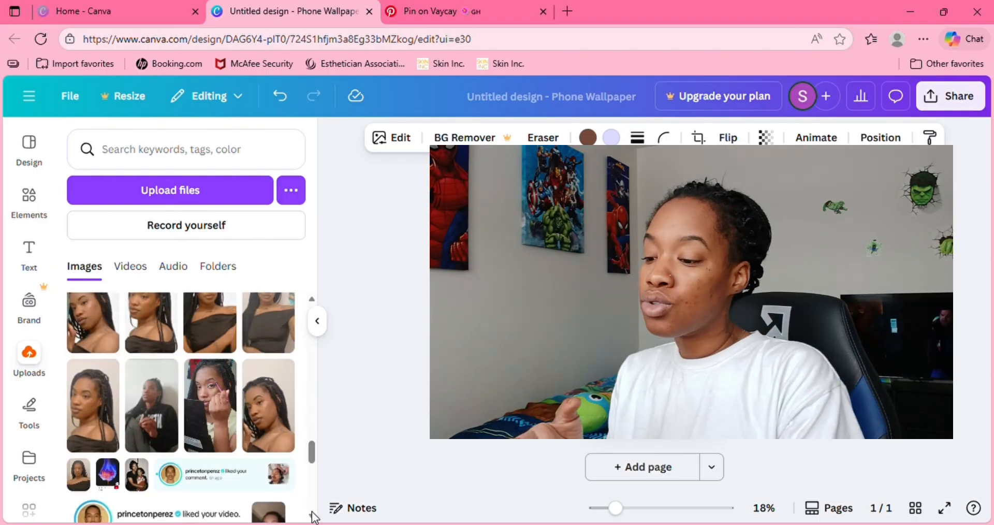
{"action": "left_click_drag", "start_coordinate": [315, 460], "coordinate": [313, 513]}
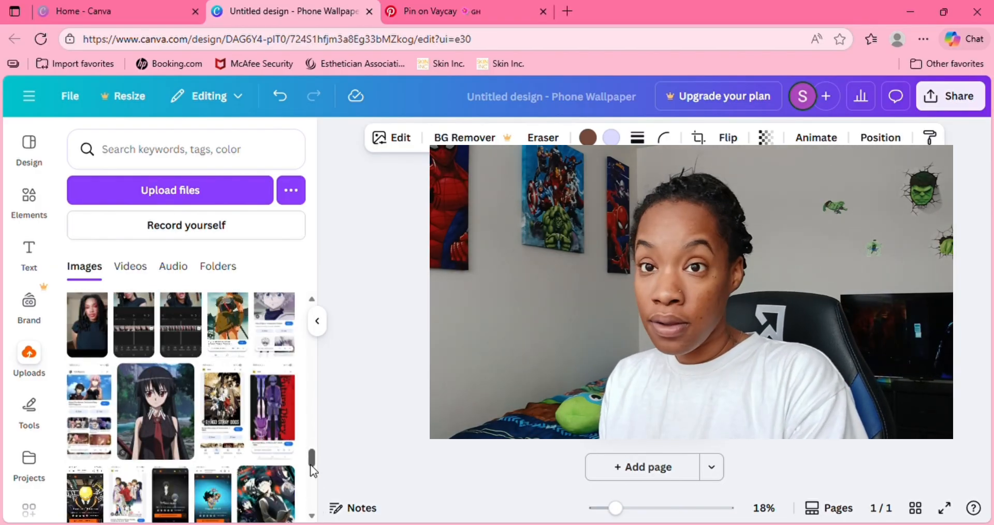
{"action": "left_click_drag", "start_coordinate": [310, 465], "coordinate": [312, 524]}
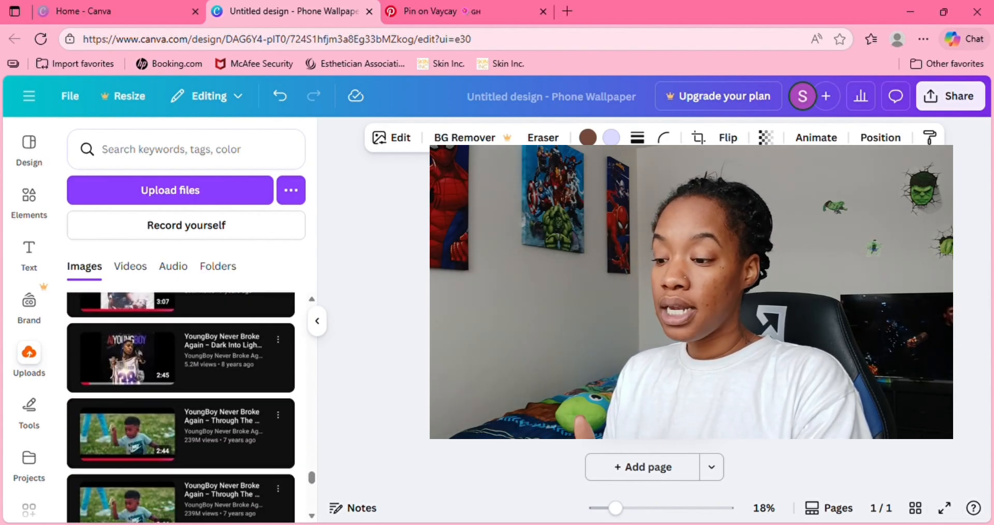
{"action": "left_click_drag", "start_coordinate": [310, 482], "coordinate": [309, 509]}
{"action": "left_click_drag", "start_coordinate": [314, 471], "coordinate": [313, 490]}
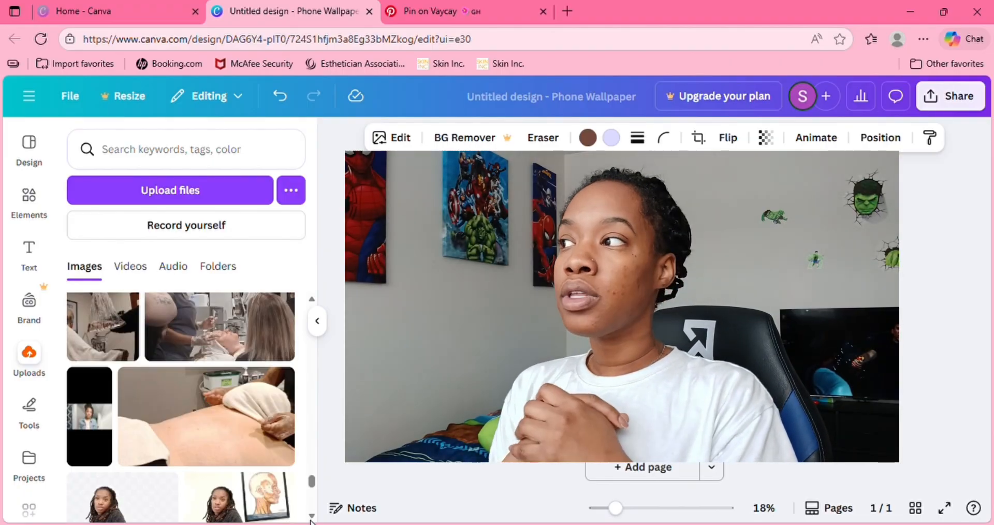
{"action": "scroll", "coordinate": [311, 518], "scroll_direction": "down", "scroll_amount": 1}
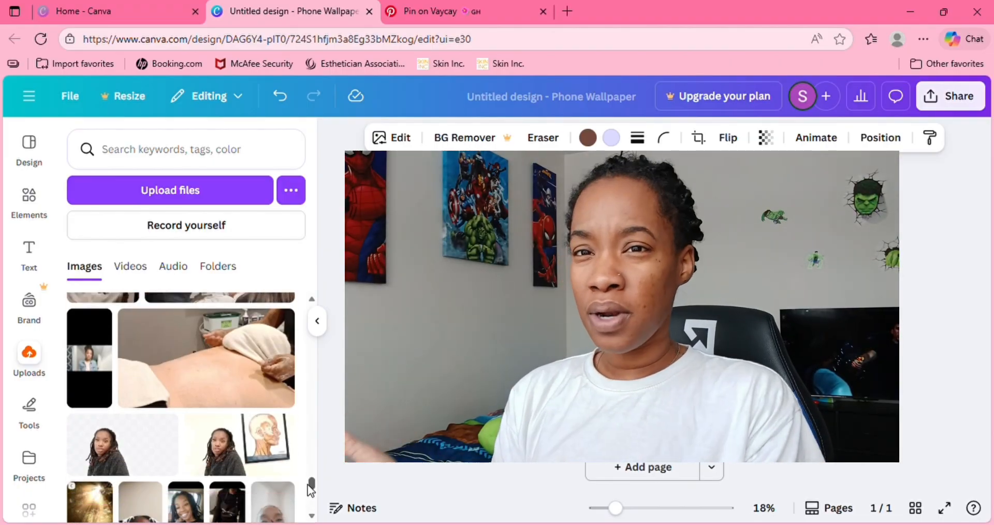
{"action": "left_click_drag", "start_coordinate": [310, 489], "coordinate": [311, 512]}
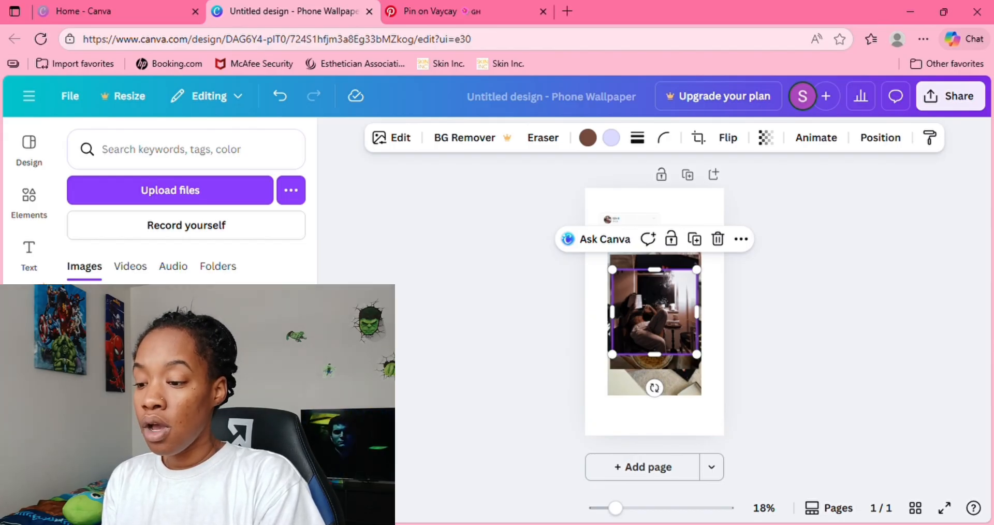
- Enlarge the reading woman photo to about the full page width and align it horizontally over the page
{"action": "key", "text": "ctrl+/"}
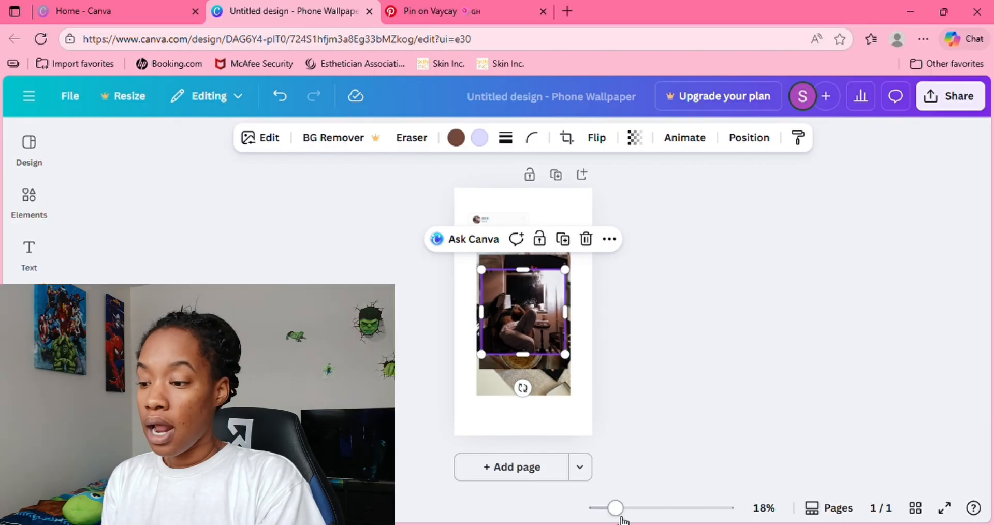
{"action": "left_click", "coordinate": [638, 509]}
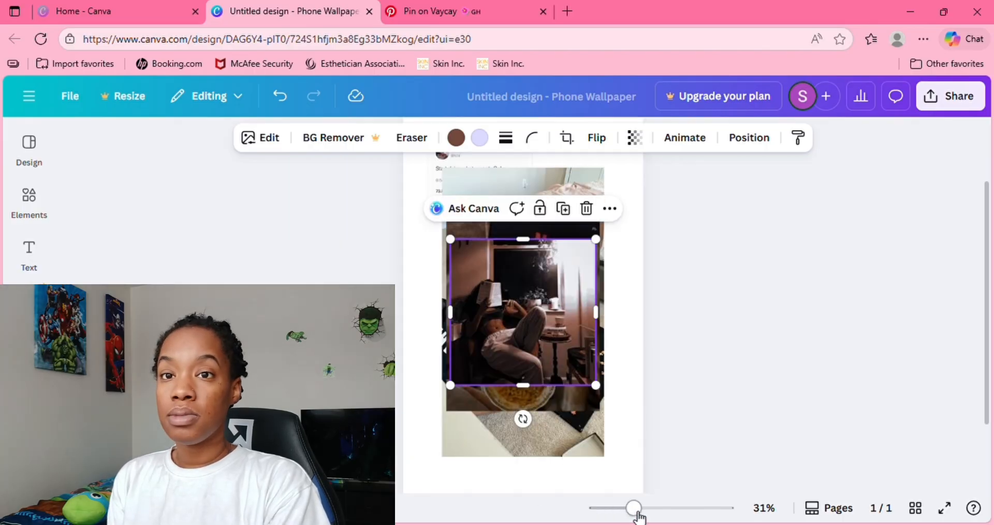
{"action": "left_click_drag", "start_coordinate": [987, 295], "coordinate": [987, 273]}
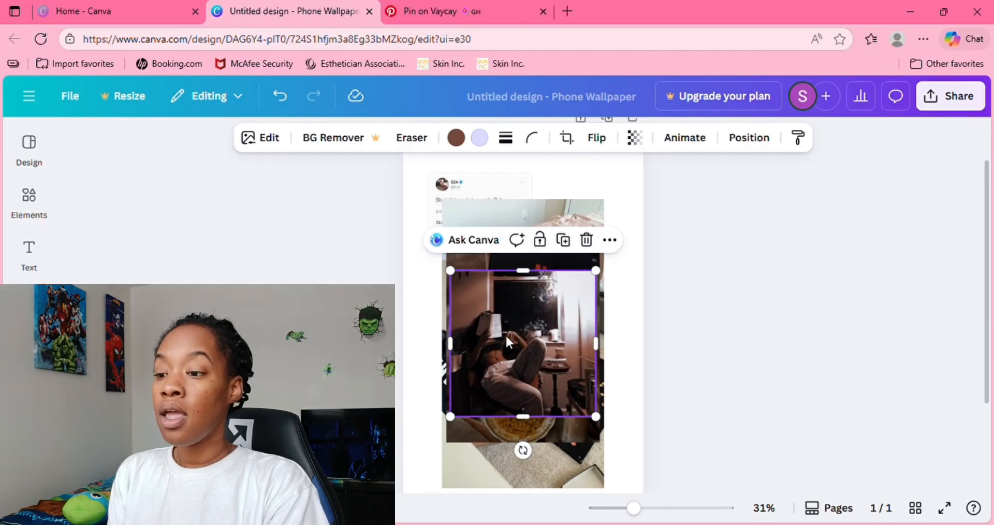
{"action": "left_click_drag", "start_coordinate": [506, 339], "coordinate": [482, 345]}
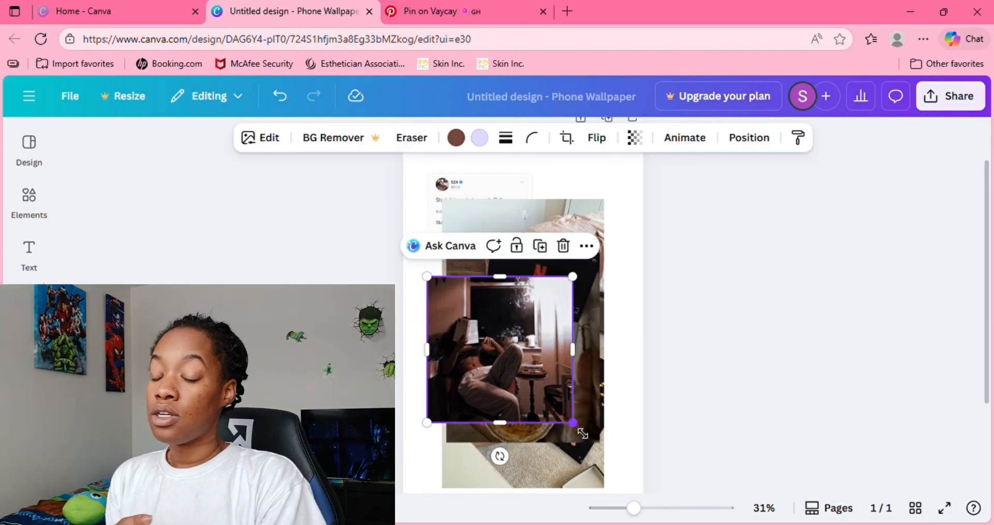
{"action": "left_click_drag", "start_coordinate": [573, 422], "coordinate": [667, 516]}
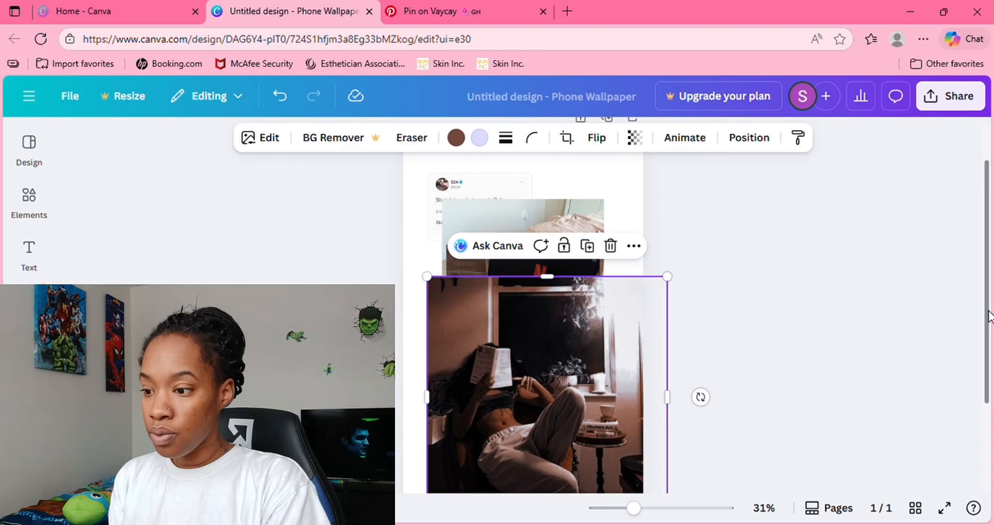
{"action": "left_click_drag", "start_coordinate": [988, 316], "coordinate": [983, 357]}
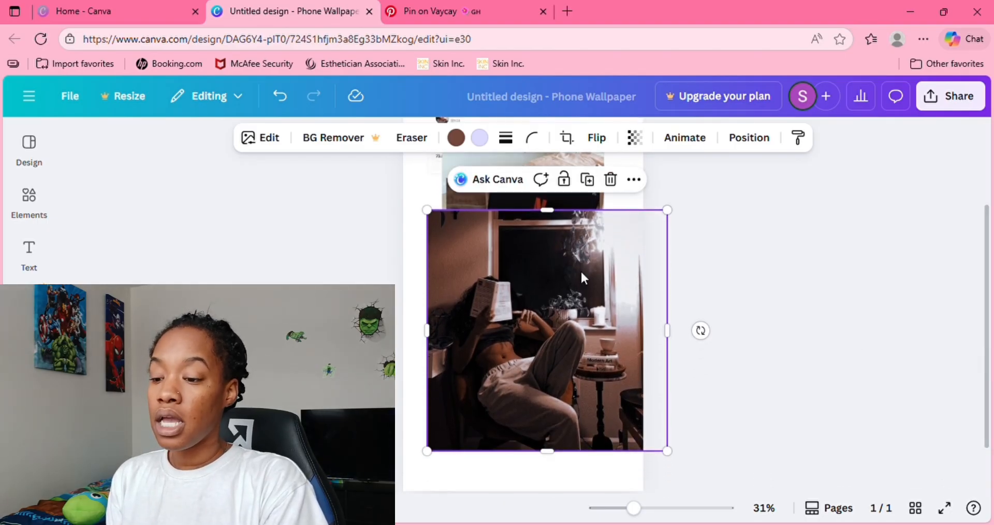
{"action": "left_click_drag", "start_coordinate": [556, 291], "coordinate": [535, 294]}
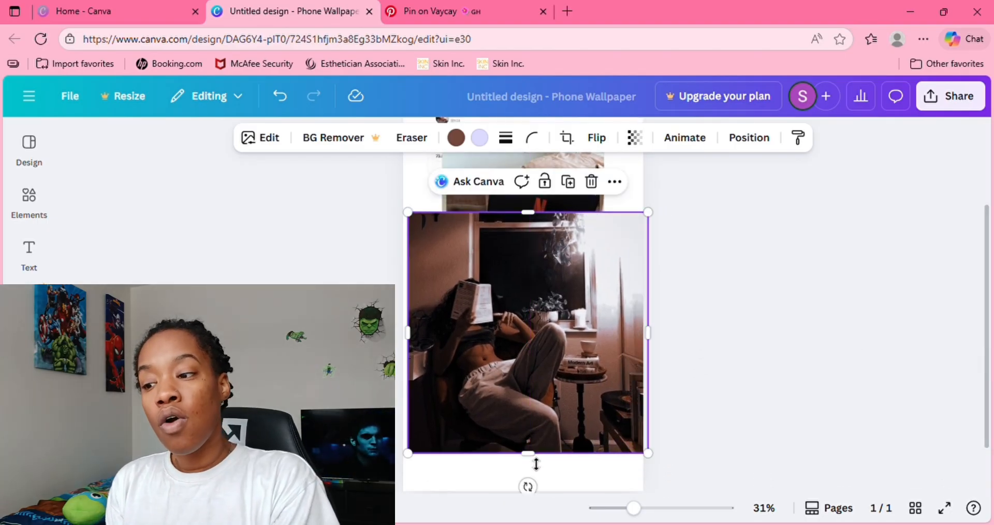
- Extend the reading woman photo's lower, left and upper edges until it covers the whole page
{"action": "left_click_drag", "start_coordinate": [538, 465], "coordinate": [518, 504]}
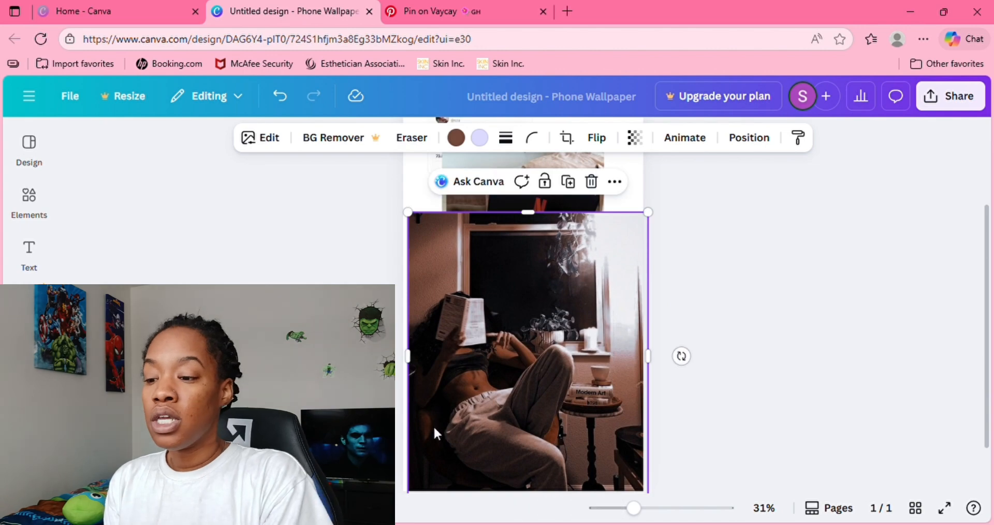
{"action": "left_click_drag", "start_coordinate": [419, 364], "coordinate": [404, 363]}
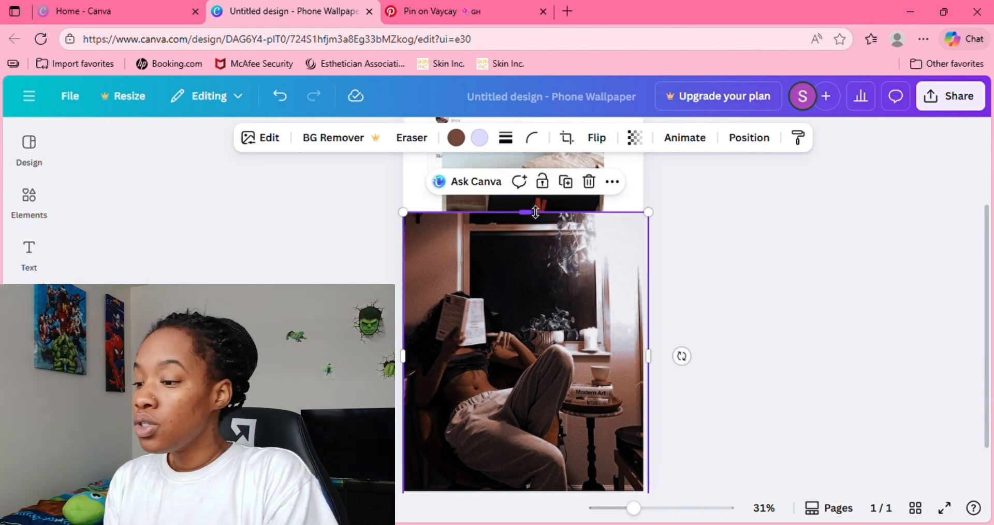
{"action": "left_click_drag", "start_coordinate": [531, 212], "coordinate": [533, 136]}
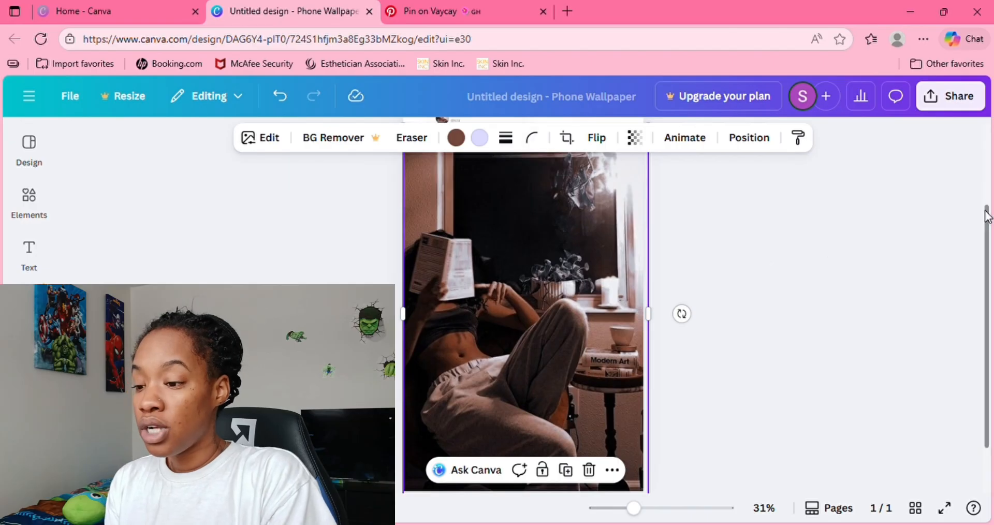
{"action": "scroll", "coordinate": [989, 221], "scroll_direction": "up", "scroll_amount": 2}
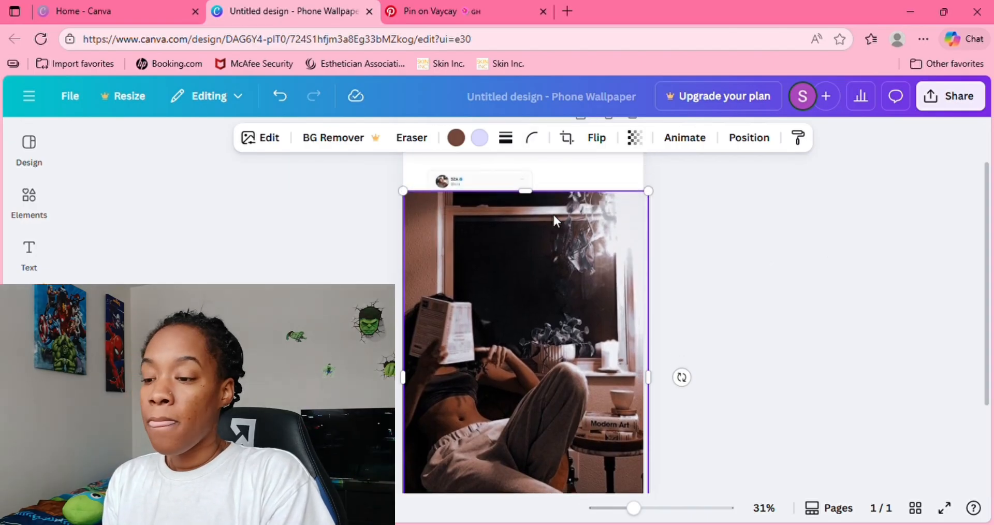
{"action": "left_click_drag", "start_coordinate": [537, 198], "coordinate": [532, 139]}
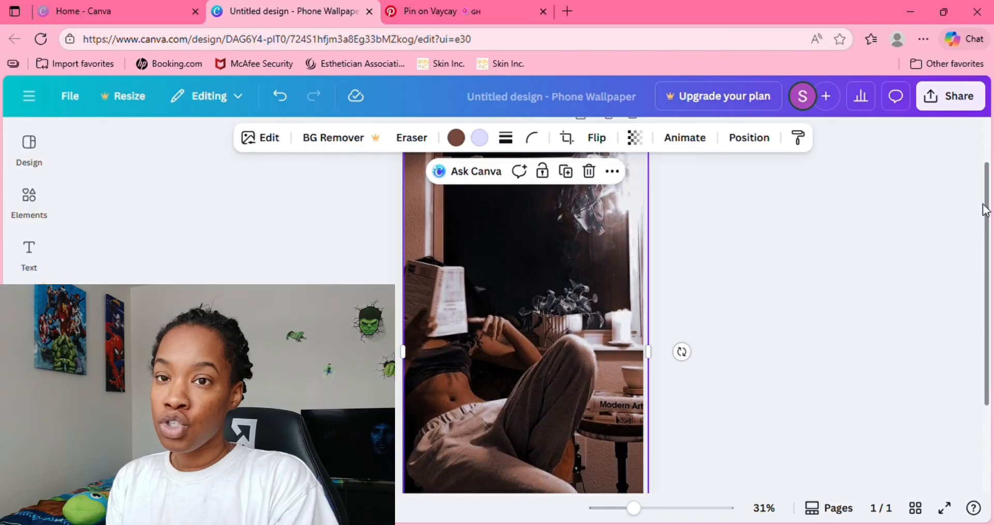
{"action": "mouse_move", "coordinate": [983, 207]}
{"action": "left_mouse_down"}
{"action": "mouse_move", "coordinate": [982, 181]}
{"action": "mouse_move", "coordinate": [979, 204]}
{"action": "left_mouse_up"}
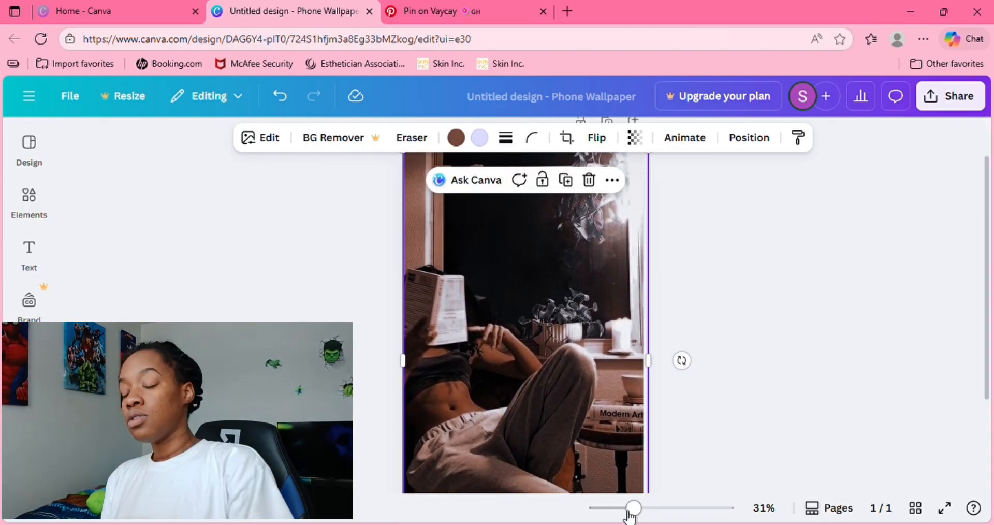
{"action": "left_click_drag", "start_coordinate": [624, 513], "coordinate": [611, 512]}
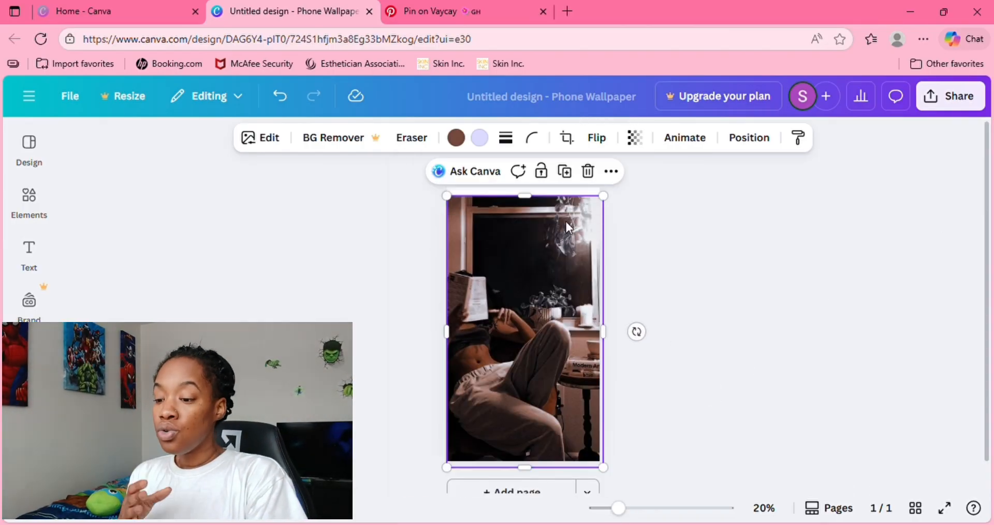
{"action": "left_click_drag", "start_coordinate": [532, 203], "coordinate": [533, 195]}
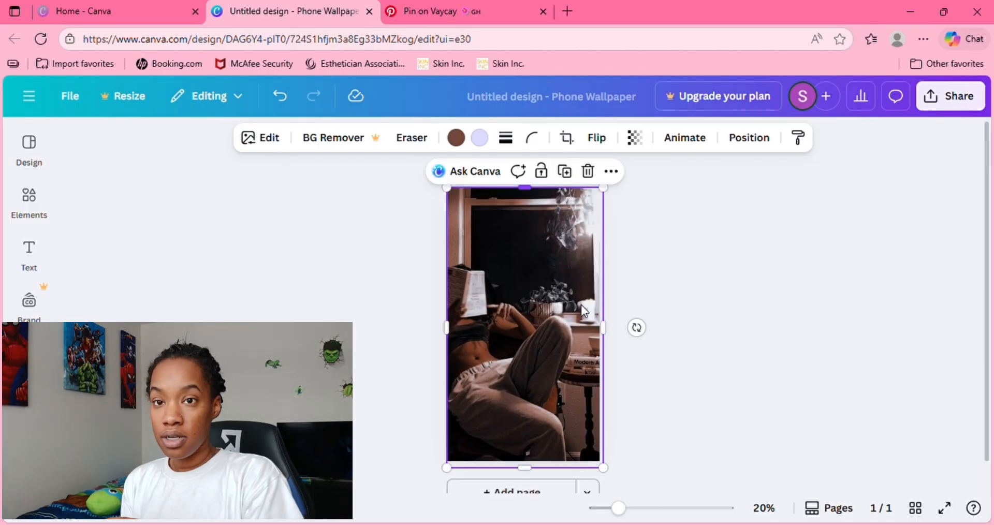
- Send the full-page reading woman photo to the back, behind all other images, and deselect it
{"action": "left_click", "coordinate": [755, 148]}
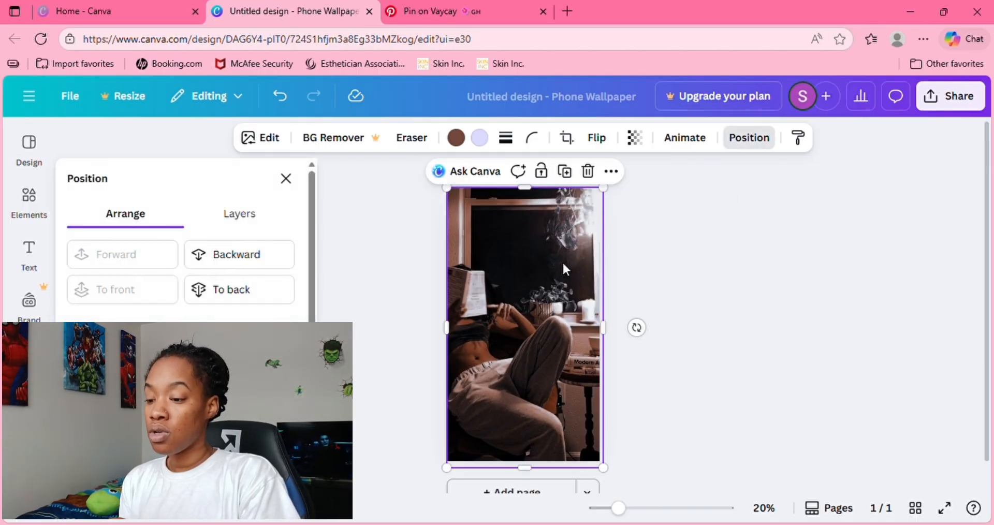
{"action": "left_click", "coordinate": [237, 268]}
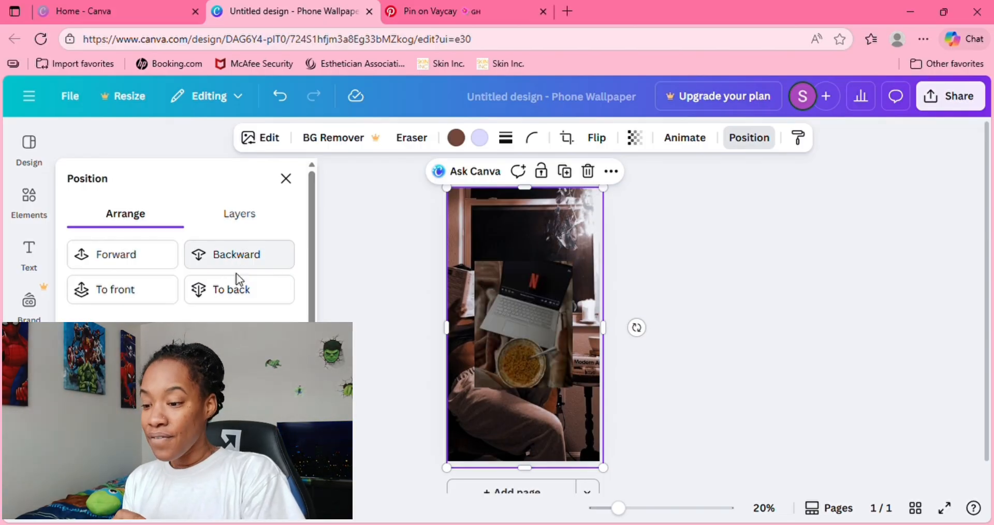
{"action": "left_click", "coordinate": [246, 290]}
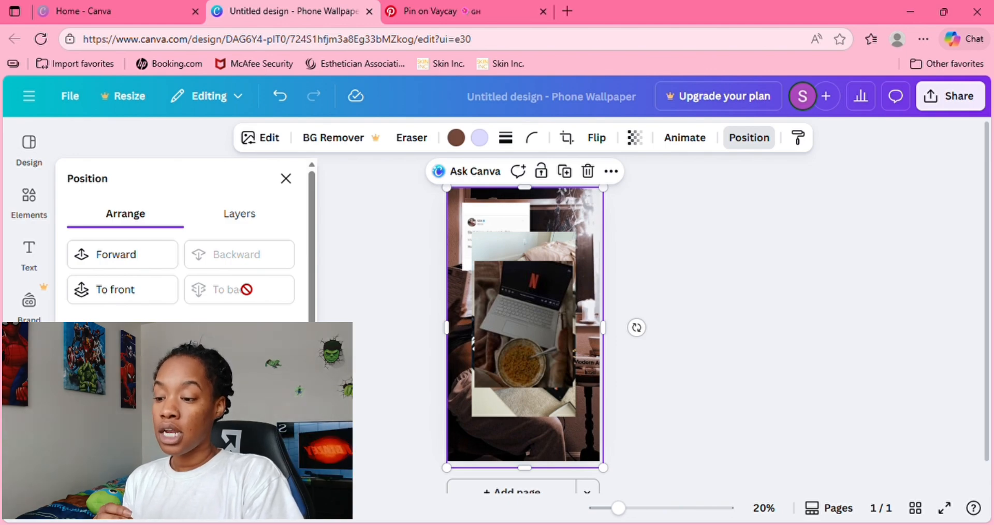
{"action": "left_click", "coordinate": [682, 259]}
{"action": "left_click", "coordinate": [682, 259]}
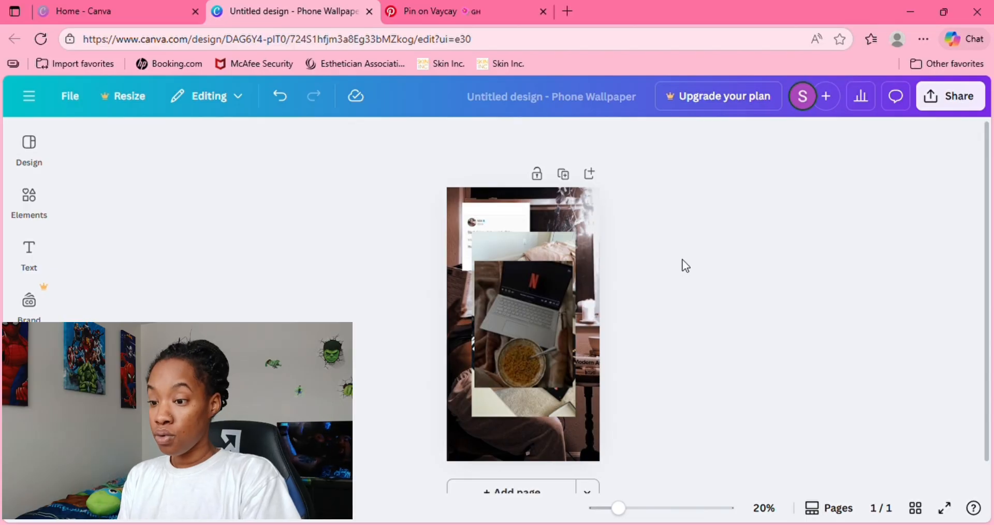
- Shrink the laptop and noodles photo to a bit under half the page width and place it in the page's lower-left corner
{"action": "left_click_drag", "start_coordinate": [535, 352], "coordinate": [541, 416]}
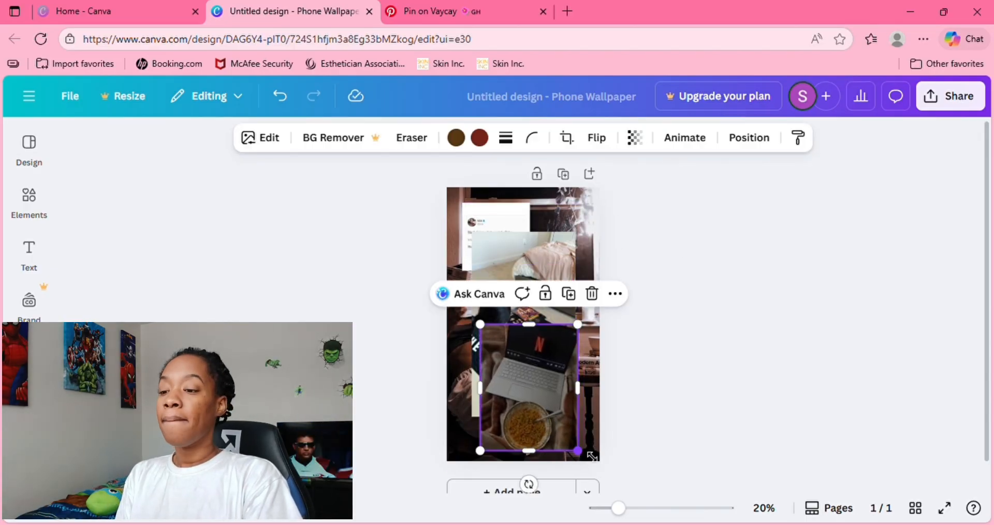
{"action": "left_click_drag", "start_coordinate": [589, 458], "coordinate": [551, 426]}
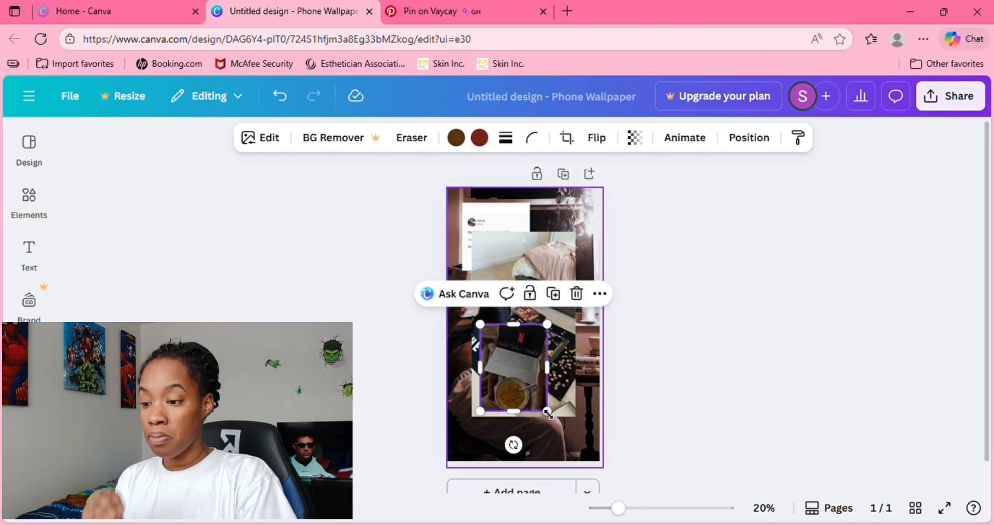
{"action": "left_click_drag", "start_coordinate": [524, 371], "coordinate": [505, 429]}
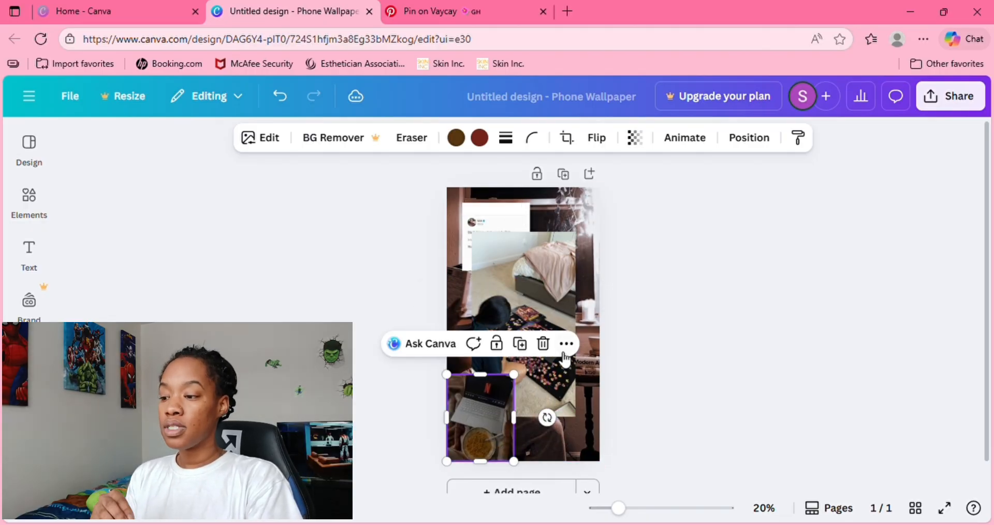
- Shrink the jigsaw puzzle photo to a bit under half the page width and move it to the page's lower-right area
{"action": "left_click", "coordinate": [561, 375]}
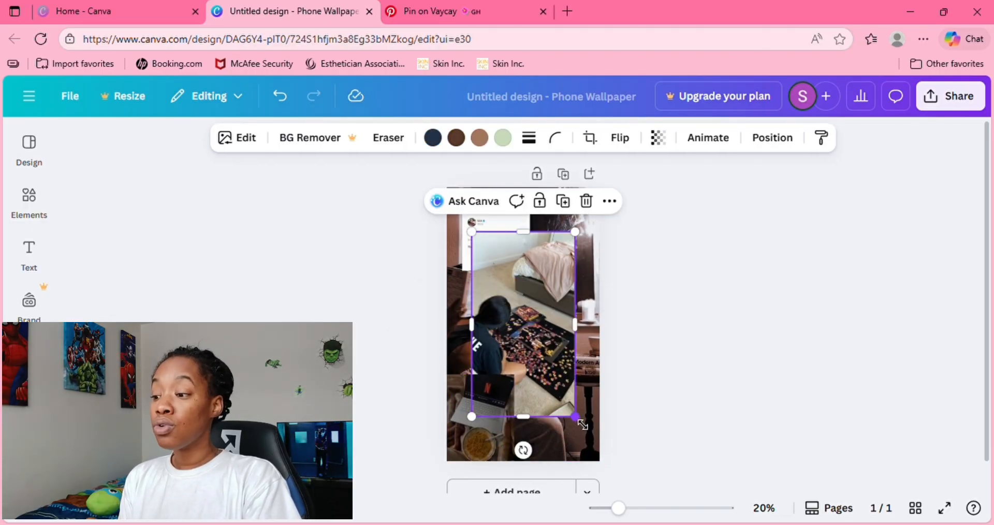
{"action": "left_click_drag", "start_coordinate": [575, 416], "coordinate": [540, 355]}
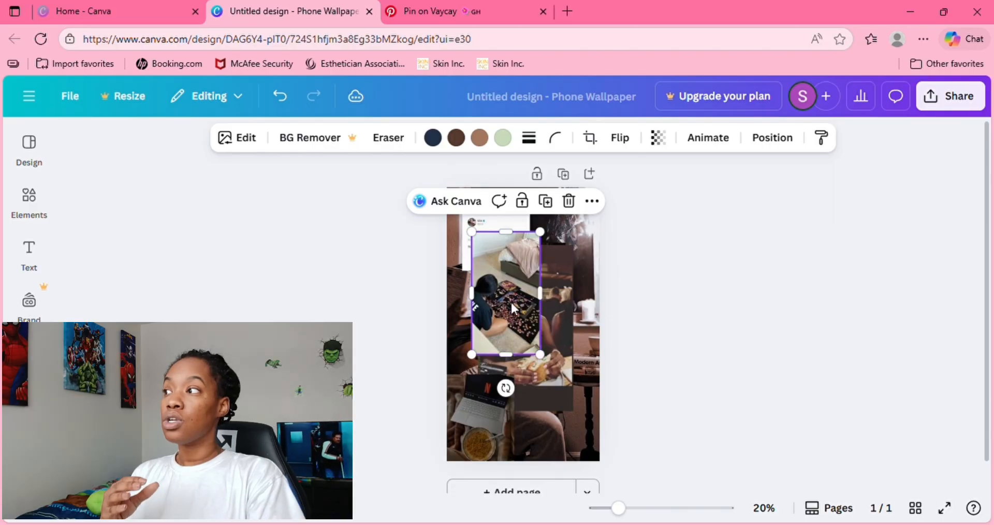
{"action": "left_click_drag", "start_coordinate": [511, 300], "coordinate": [575, 416]}
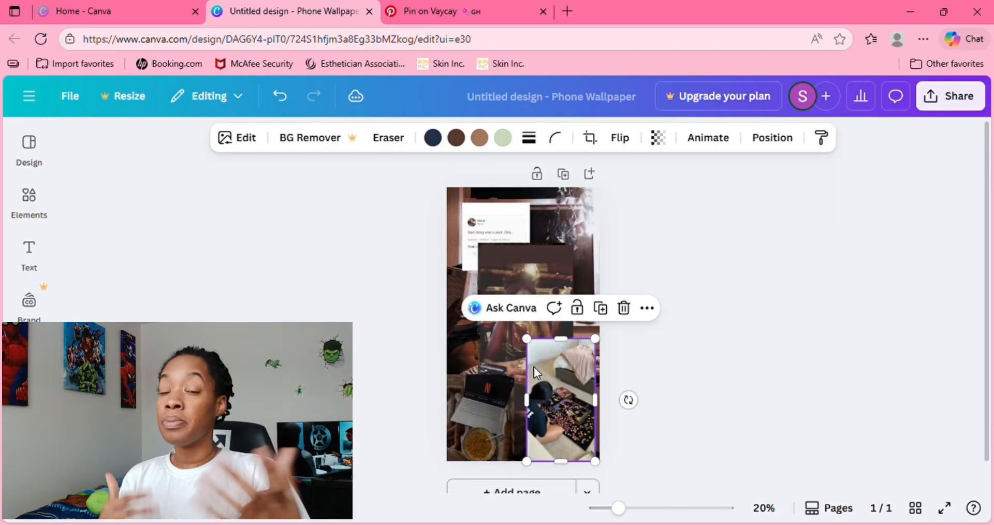
- Move the photo of the woman eating to the page's upper-right corner and the candlelit table photo to the left edge
{"action": "left_click", "coordinate": [526, 247]}
{"action": "left_click_drag", "start_coordinate": [528, 250], "coordinate": [555, 193]}
{"action": "left_click", "coordinate": [490, 348]}
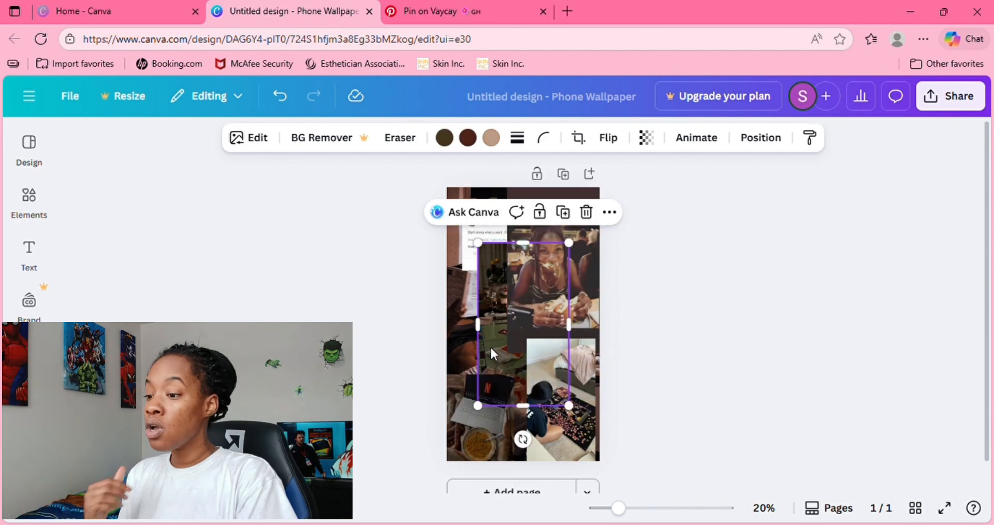
{"action": "left_click_drag", "start_coordinate": [490, 346], "coordinate": [458, 344]}
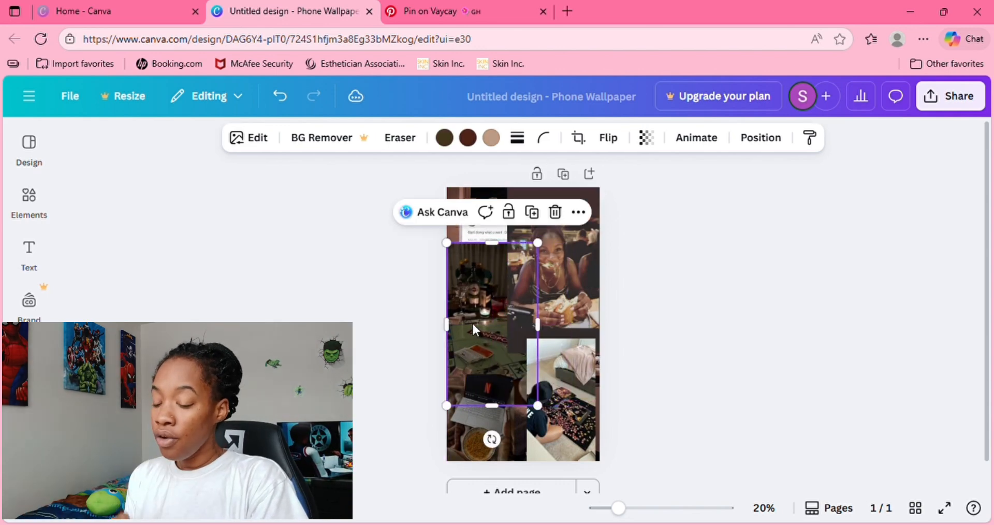
{"action": "left_click", "coordinate": [739, 238]}
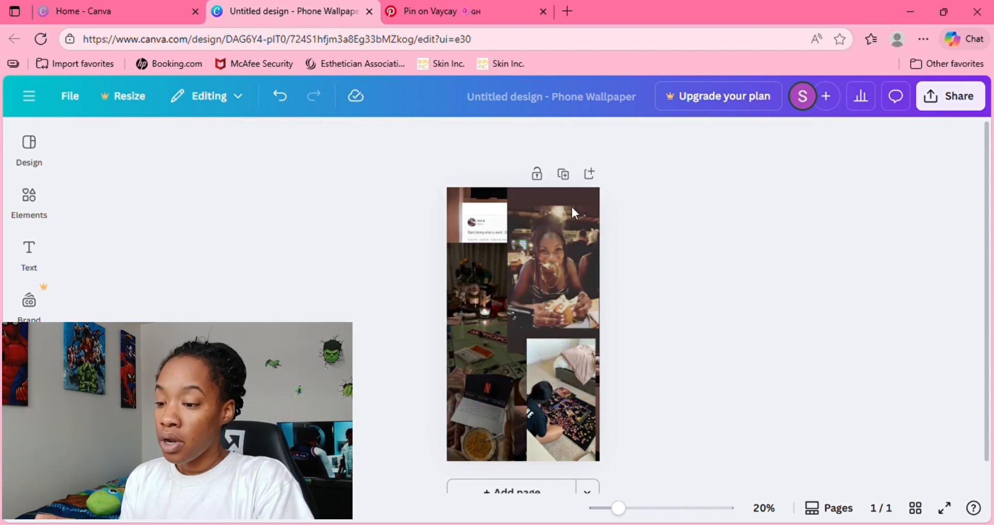
- Move the tweet quote image into the page's upper-left corner and align the puzzle photo flush with the right edge
{"action": "left_click", "coordinate": [499, 221]}
{"action": "left_click_drag", "start_coordinate": [498, 220], "coordinate": [481, 207]}
{"action": "left_click", "coordinate": [581, 378]}
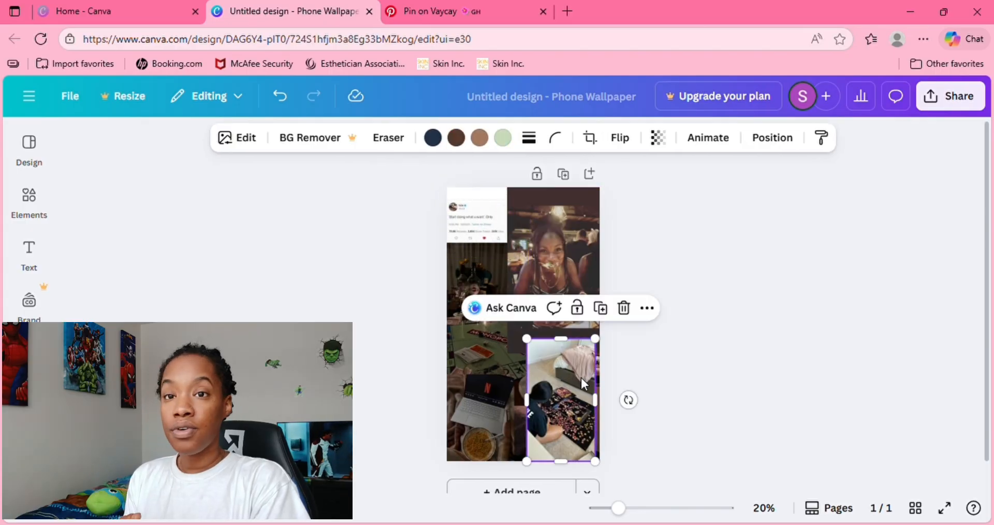
{"action": "left_click_drag", "start_coordinate": [581, 377], "coordinate": [586, 369]}
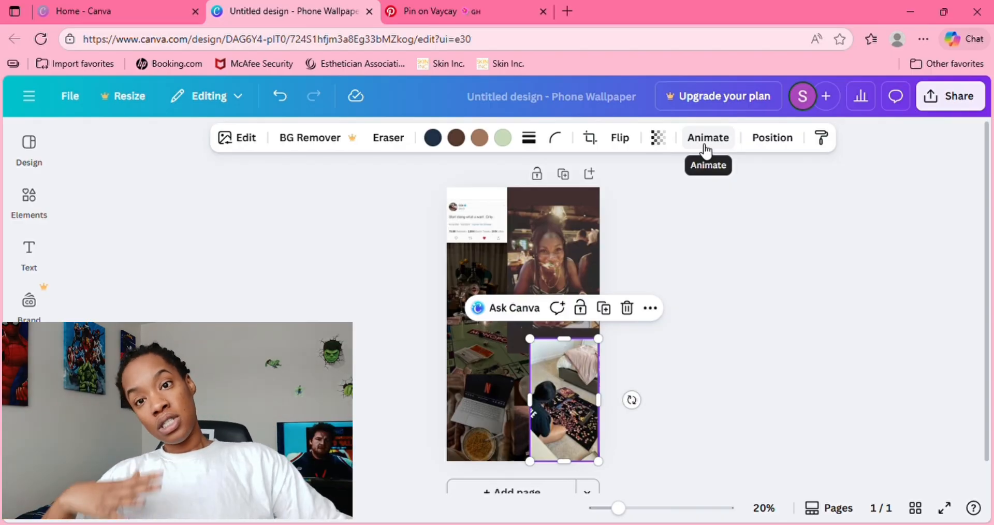
- Bring the tweet quote image forward so it overlaps the candlelit table photo, and deselect it
{"action": "left_click", "coordinate": [757, 140]}
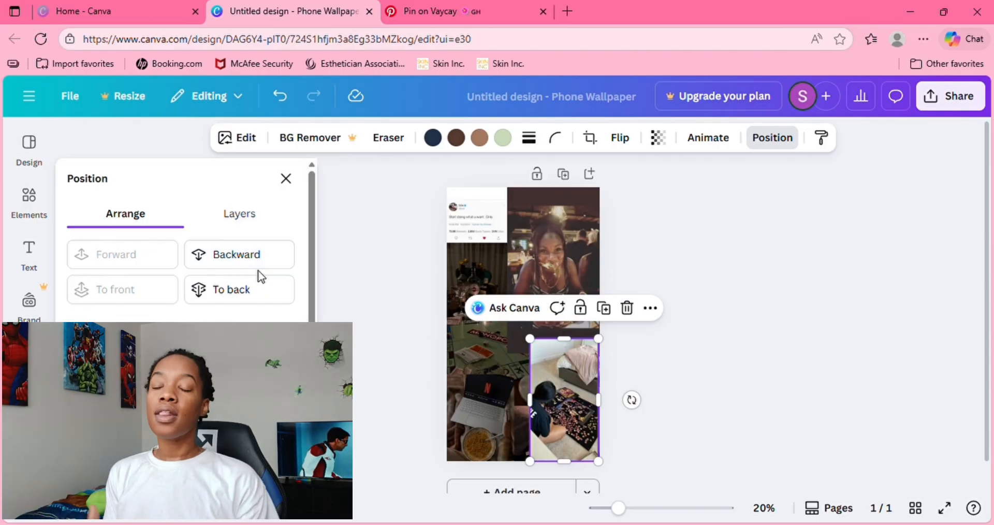
{"action": "left_click", "coordinate": [471, 207]}
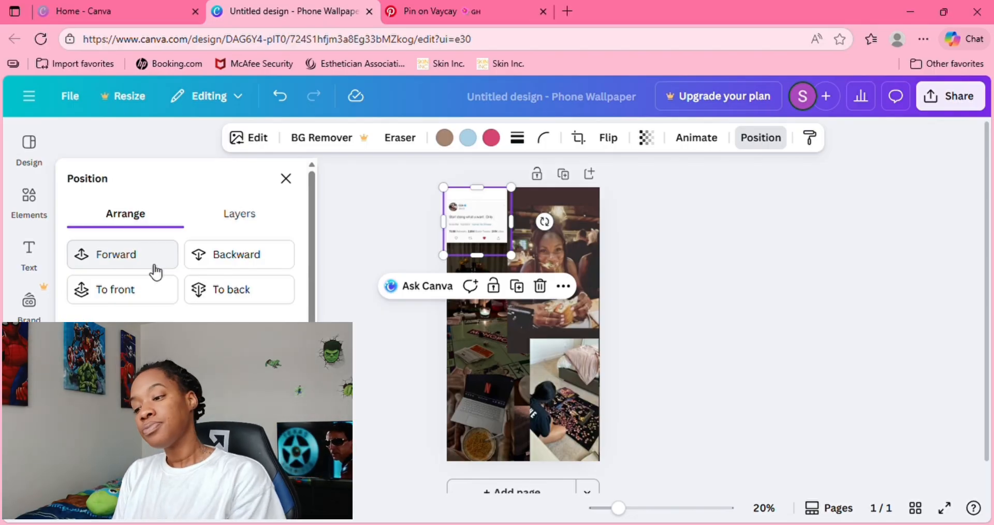
{"action": "left_click", "coordinate": [155, 265]}
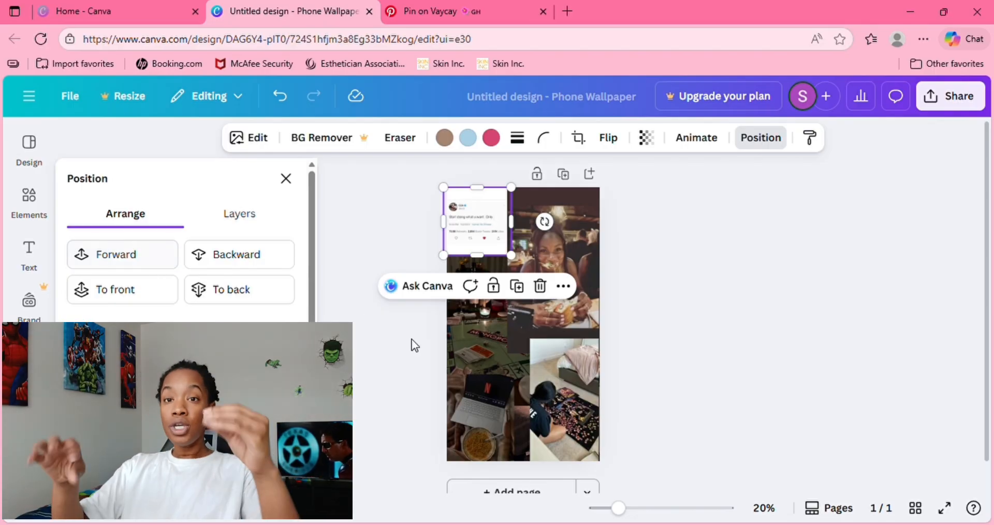
{"action": "left_click", "coordinate": [650, 374]}
{"action": "left_click", "coordinate": [671, 336]}
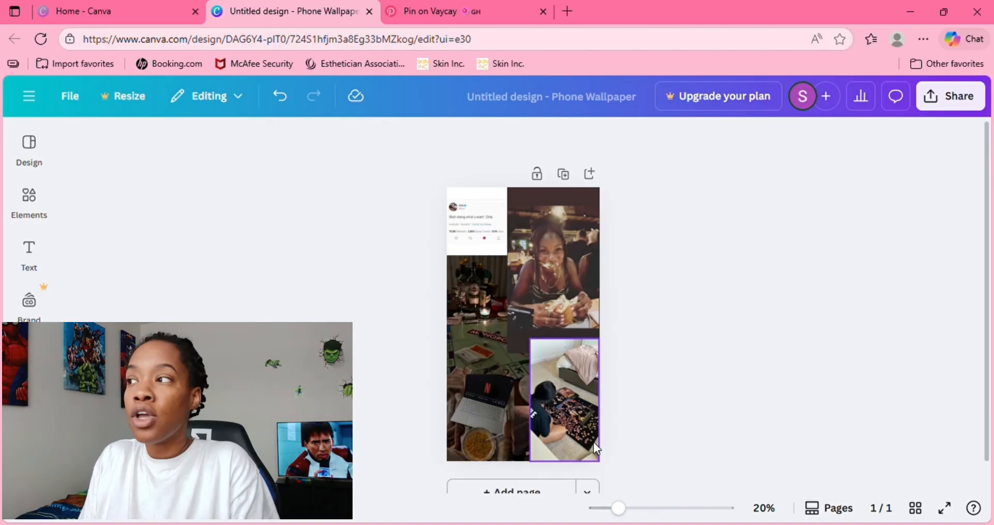
- Add a heading reading "mood borad" in the middle of the page and set its font to The Seasons
{"action": "left_click", "coordinate": [31, 256]}
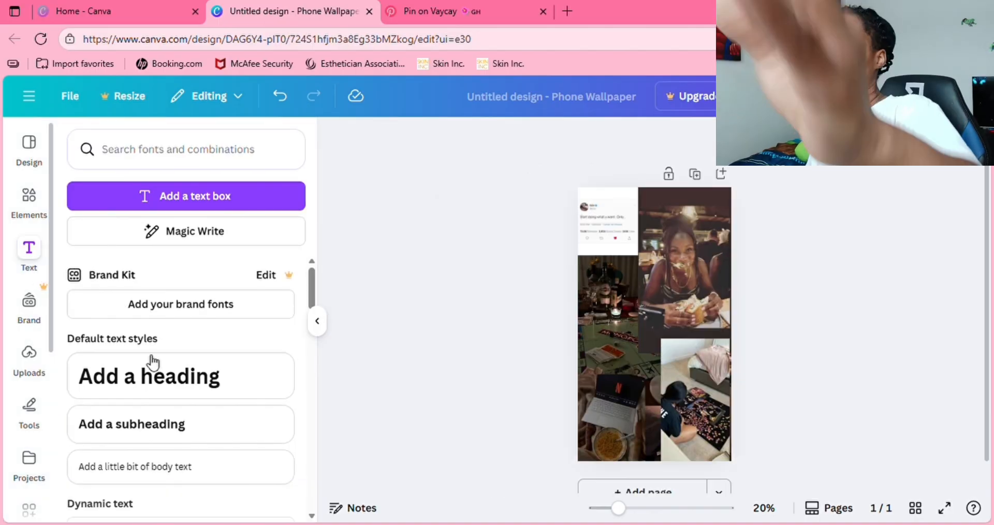
{"action": "left_click", "coordinate": [188, 379]}
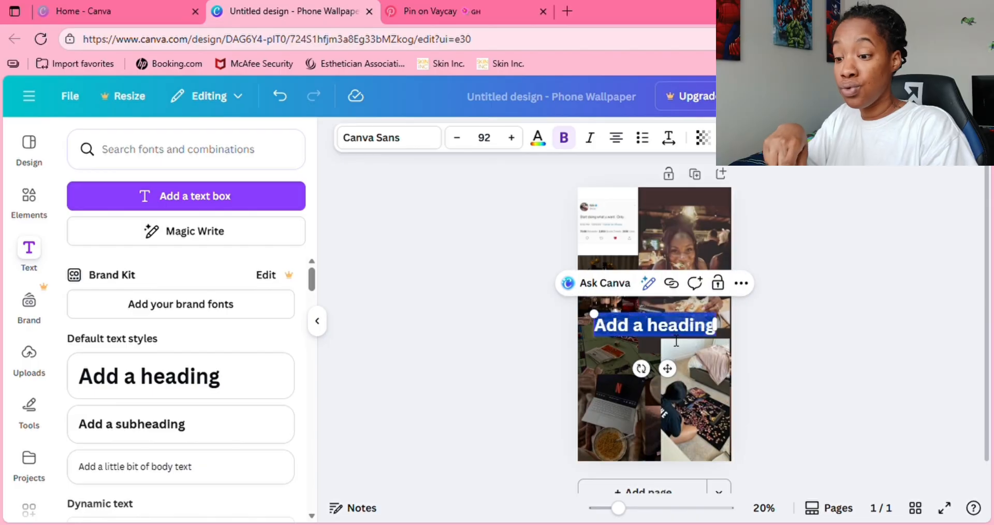
{"action": "type", "text": "moo"}
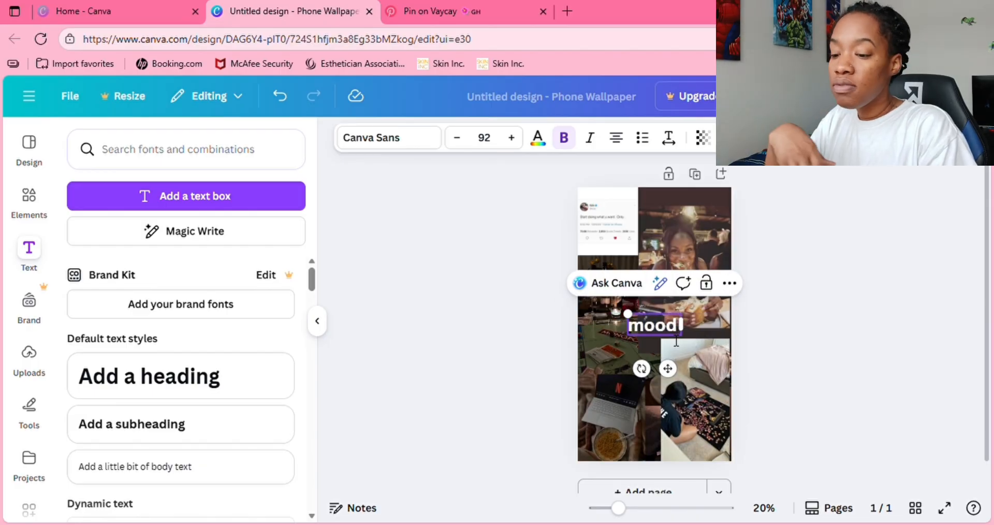
{"action": "type", "text": "d"}
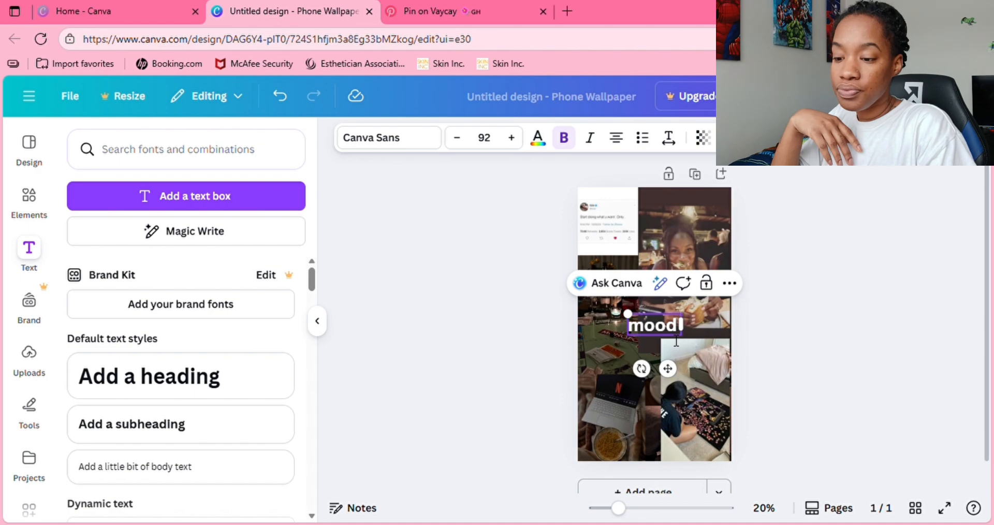
{"action": "type", "text": " borad"}
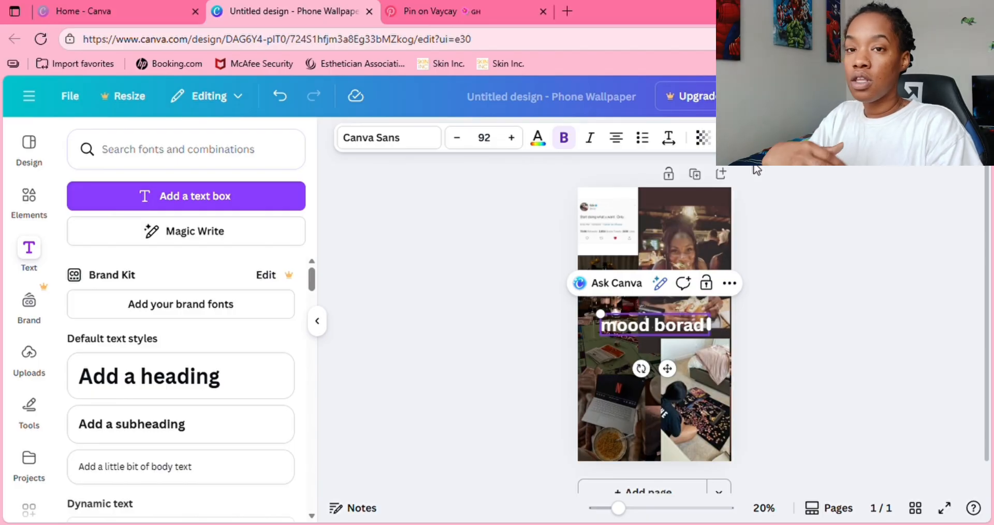
{"action": "left_click", "coordinate": [416, 145]}
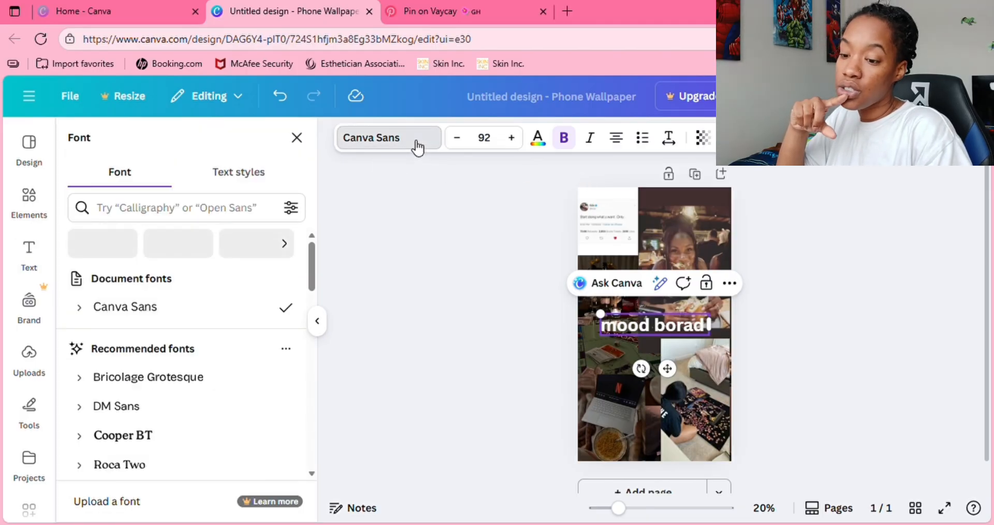
{"action": "left_click_drag", "start_coordinate": [310, 280], "coordinate": [315, 317]}
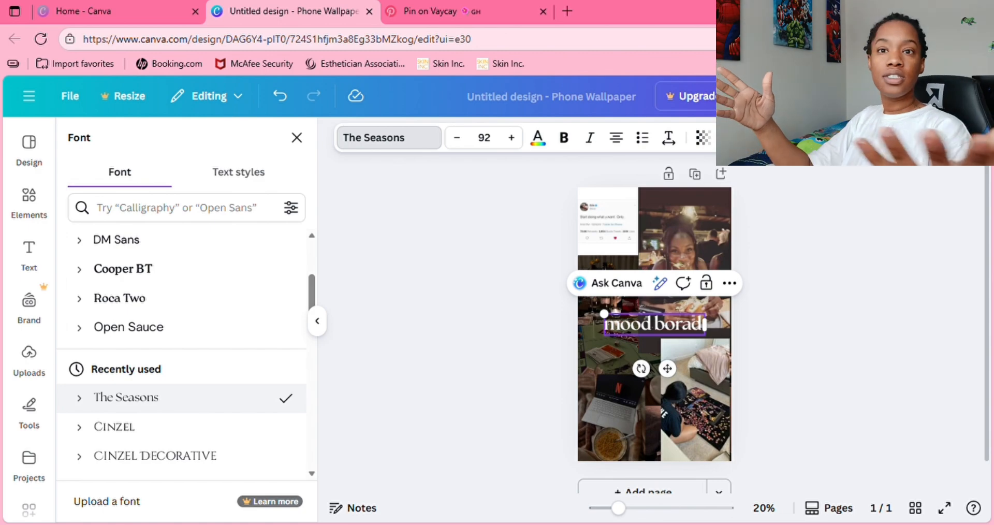
- Curve the "mood borad" heading into an arc and move it slightly up
{"action": "left_click", "coordinate": [757, 137]}
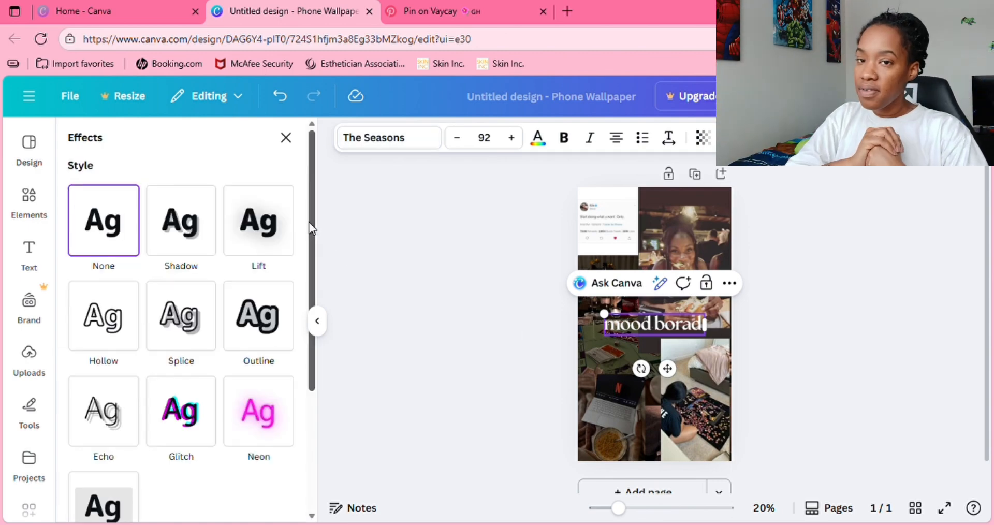
{"action": "left_click_drag", "start_coordinate": [308, 222], "coordinate": [291, 327]}
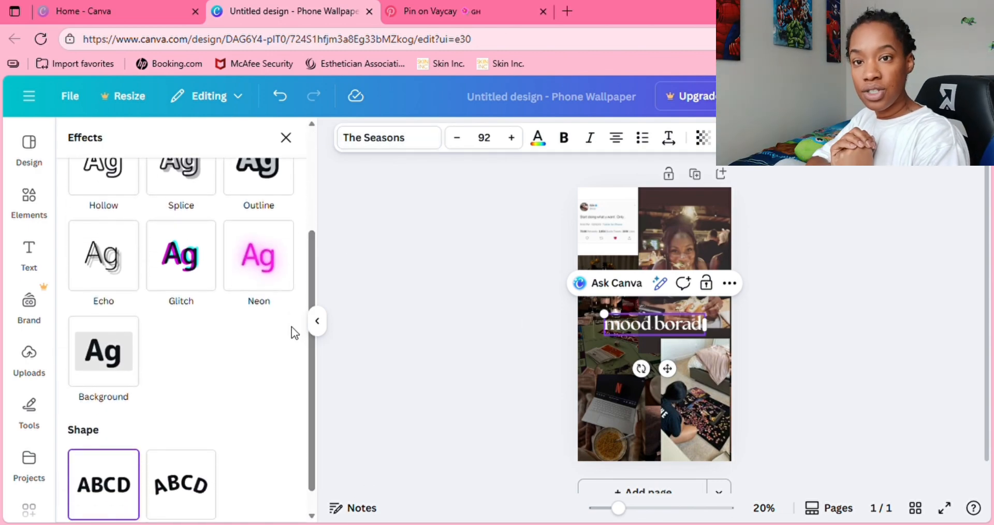
{"action": "left_click", "coordinate": [183, 500]}
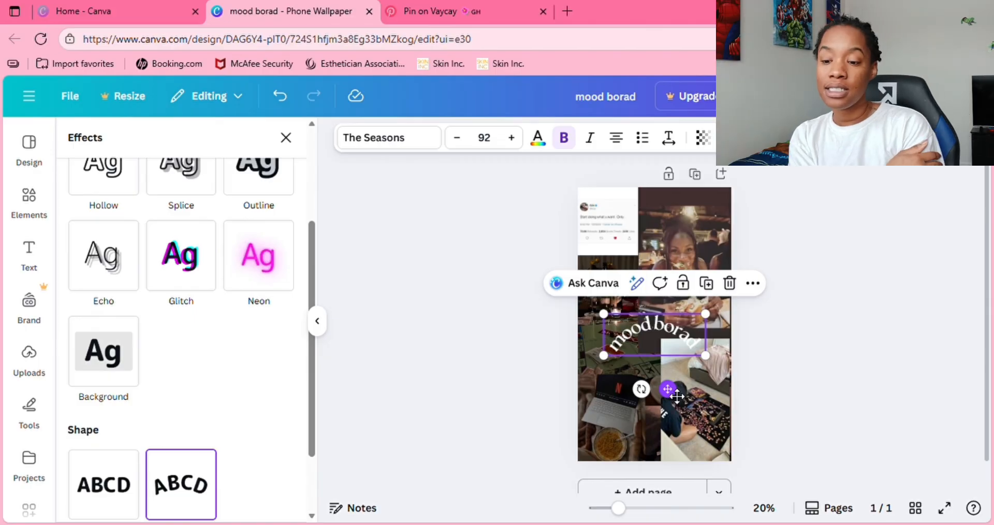
{"action": "left_click_drag", "start_coordinate": [675, 397], "coordinate": [675, 387]}
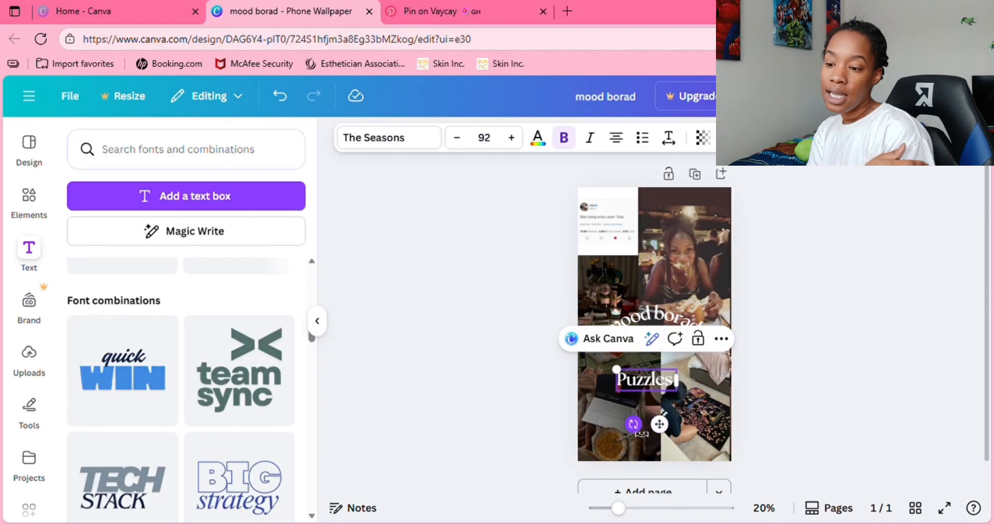
- Rotate the "Puzzles" text to run vertically upward along the left side of the puzzle photo, and deselect it
{"action": "left_click_drag", "start_coordinate": [633, 424], "coordinate": [707, 418]}
{"action": "left_click", "coordinate": [948, 339]}
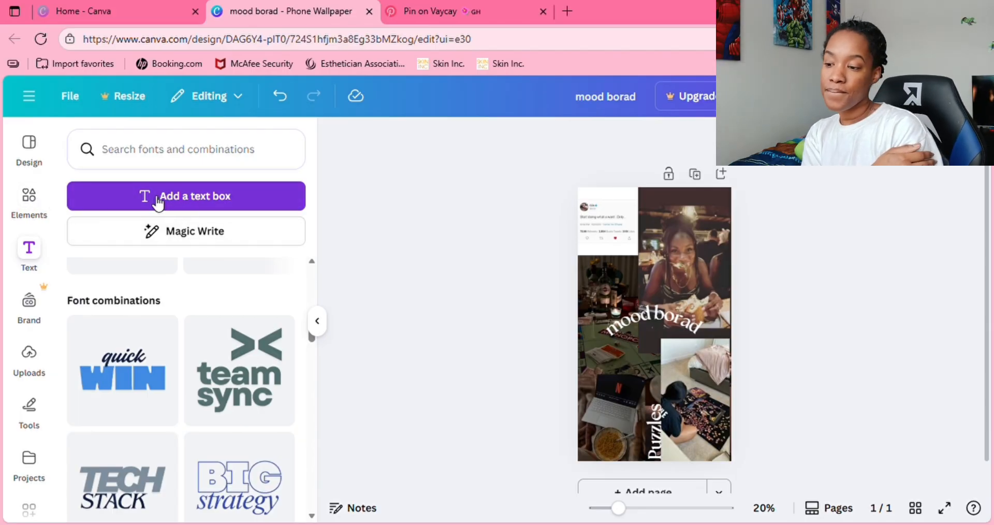
- Add a new text box containing the year over the middle of the page
{"action": "left_click", "coordinate": [158, 203]}
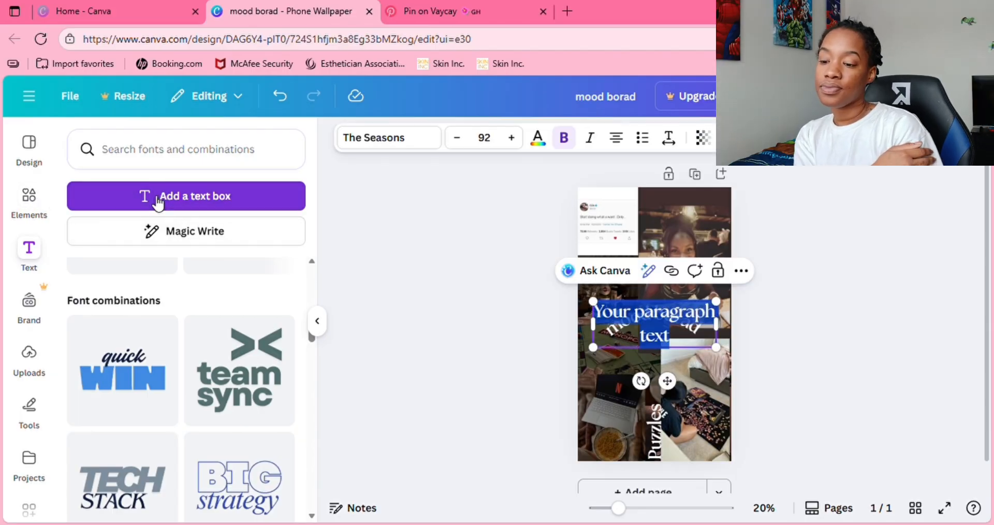
{"action": "type", "text": "2026"}
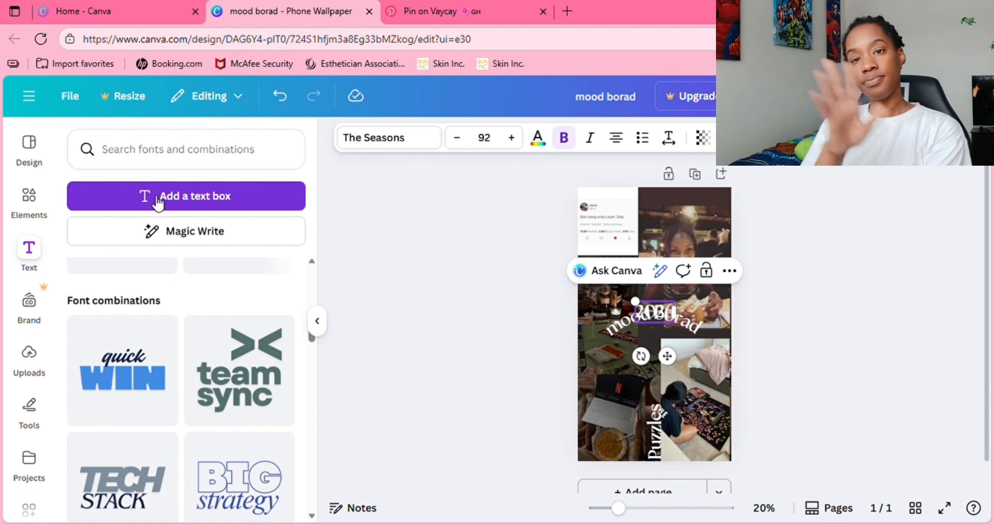